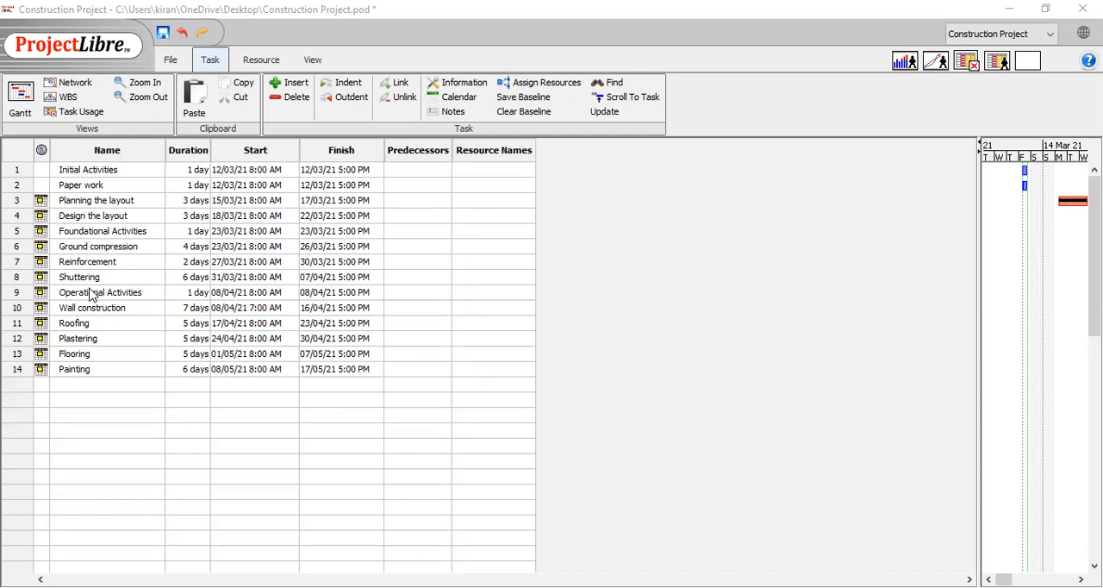
Indent Paper work, Planning the layout and Design the layout under Initial Activities, and collapse that summary task
click(172, 61)
drag(15, 187, 24, 221)
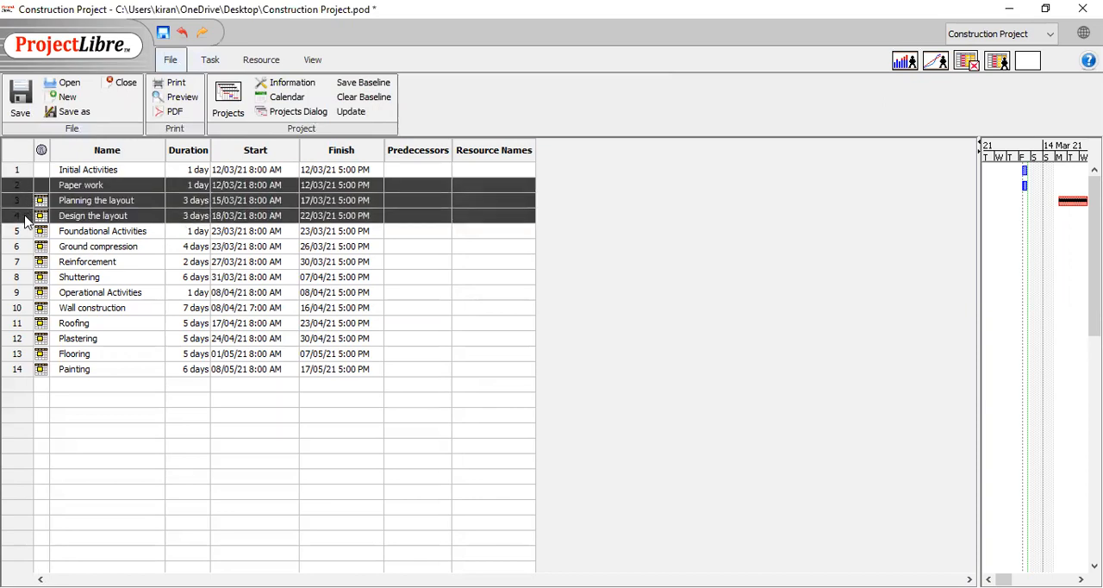
click(211, 62)
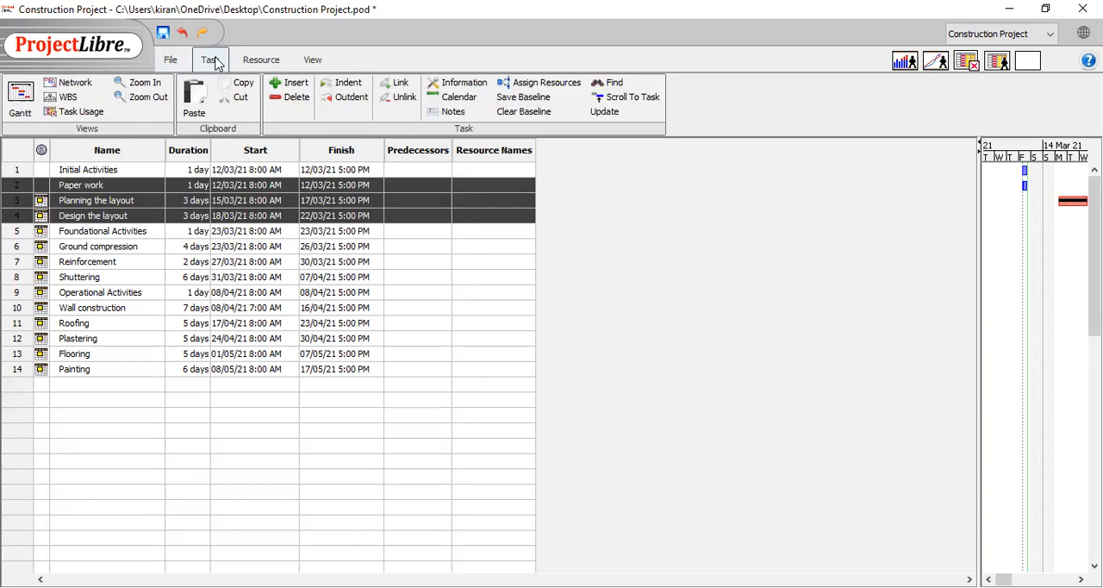
click(347, 83)
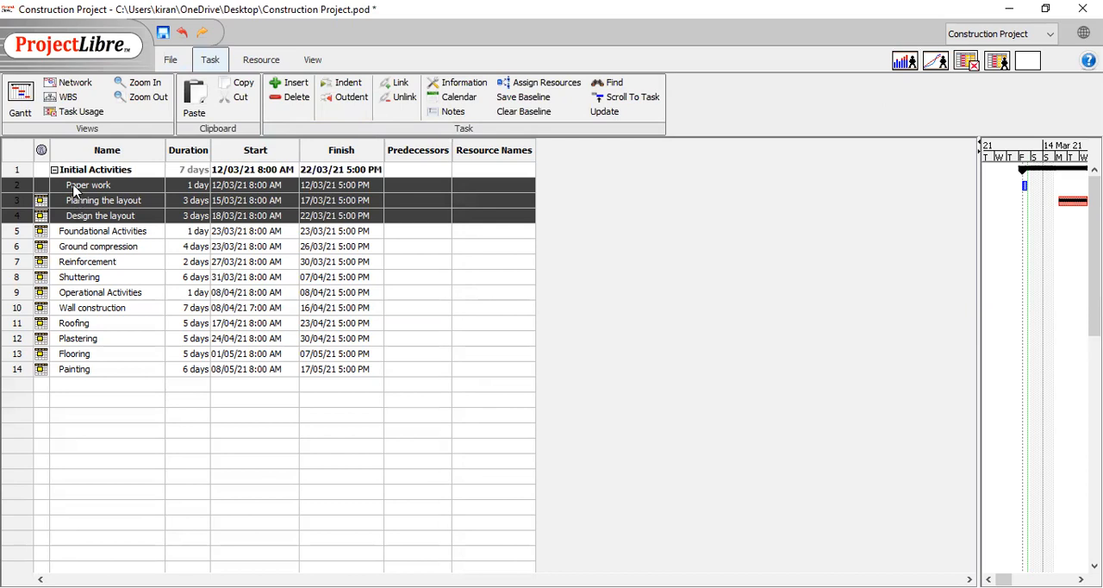
click(54, 171)
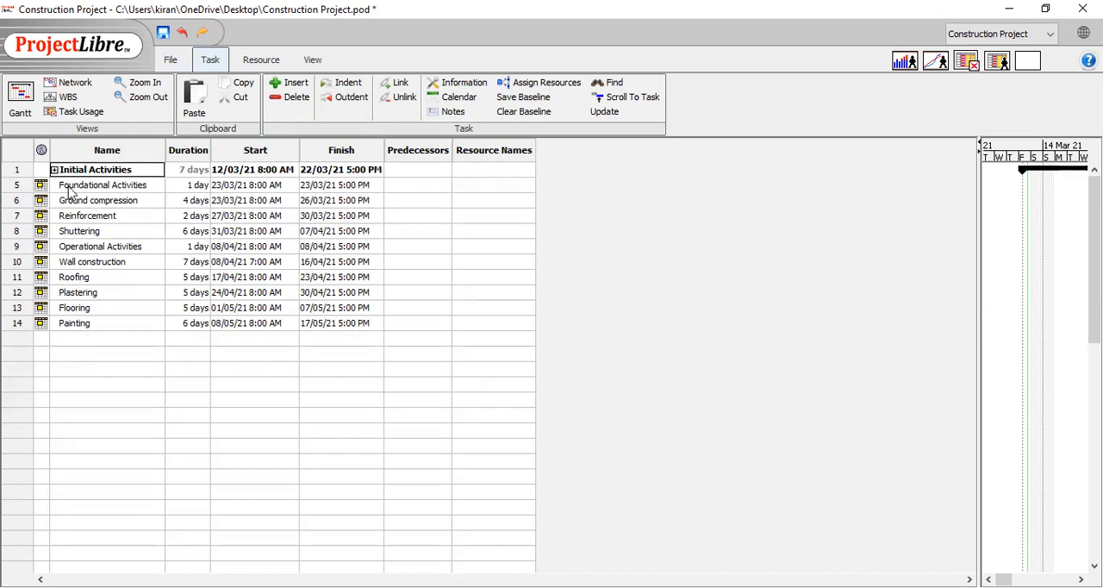
Indent Ground compression, Reinforcement and Shuttering under Foundational Activities, and collapse that summary task
drag(12, 202, 23, 236)
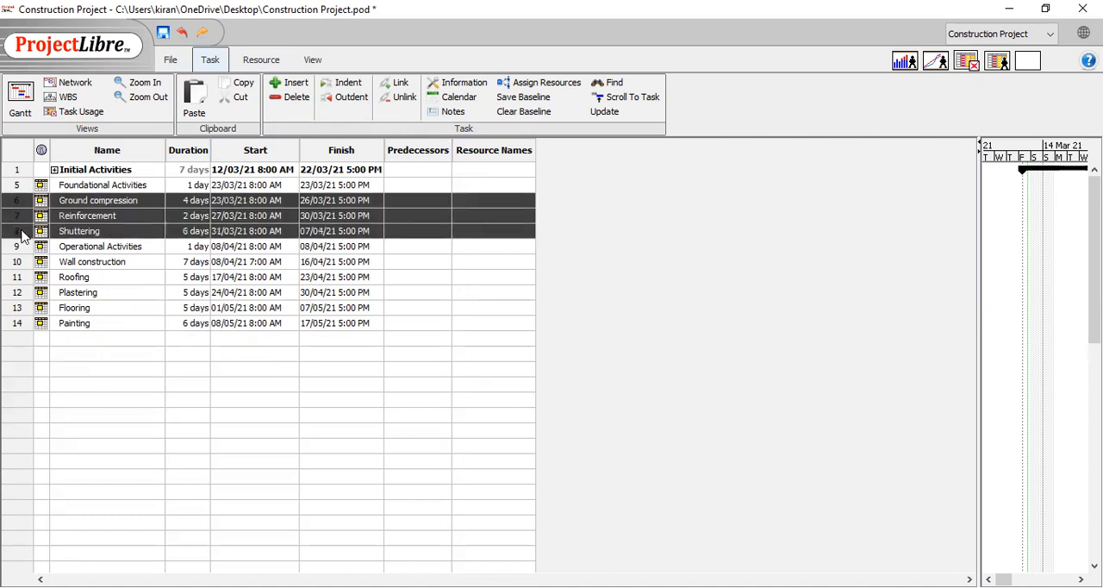
click(346, 84)
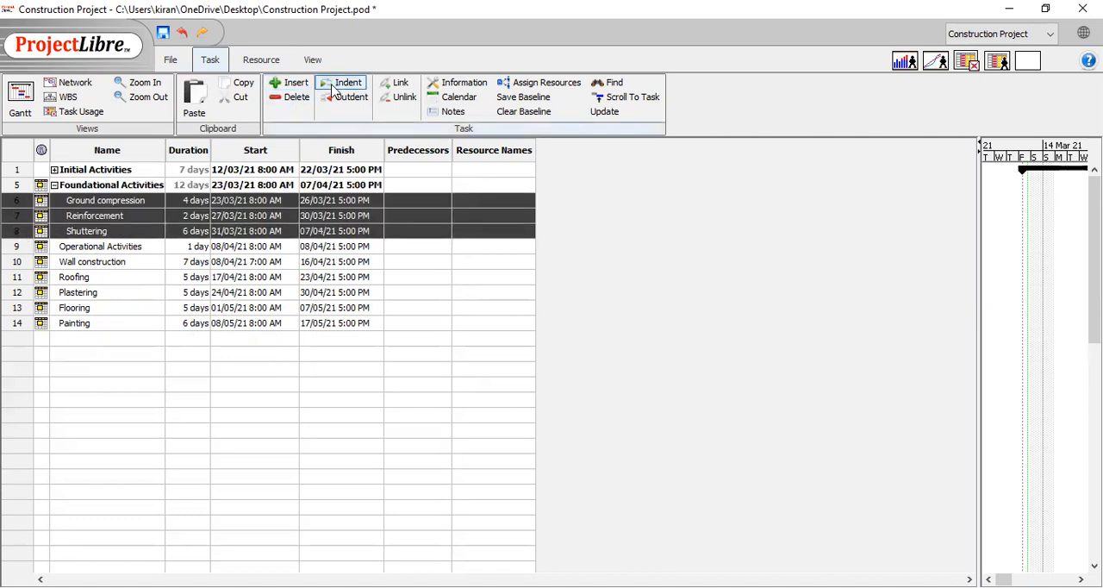
click(53, 185)
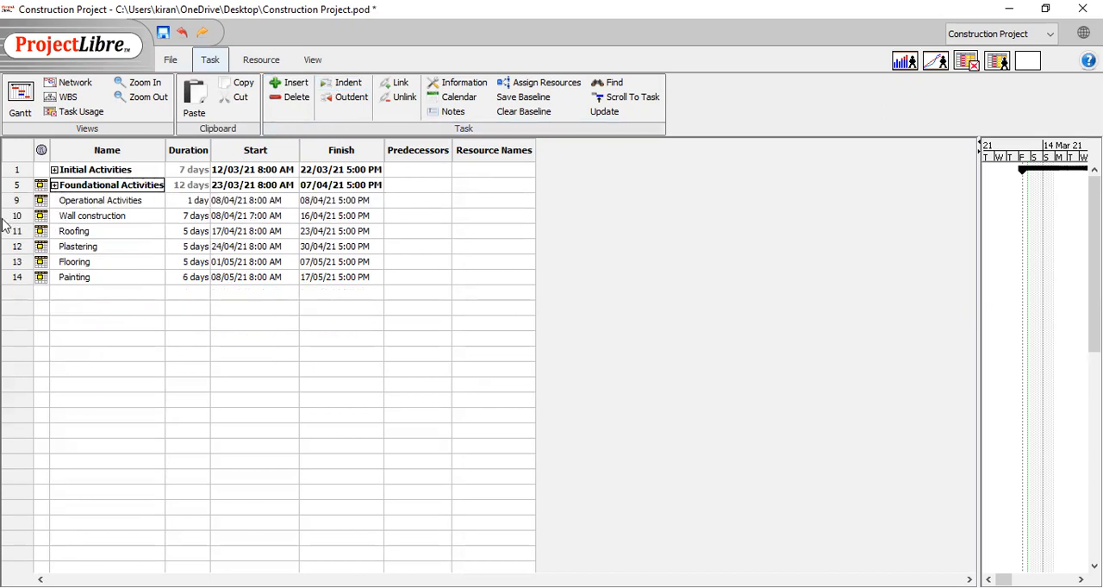
Indent Wall construction, Roofing, Plastering, Flooring and Painting under Operational Activities, and collapse that summary task
mouse_move(4, 225)
mouse_down()
mouse_move(37, 252)
mouse_move(17, 267)
mouse_move(17, 287)
mouse_up()
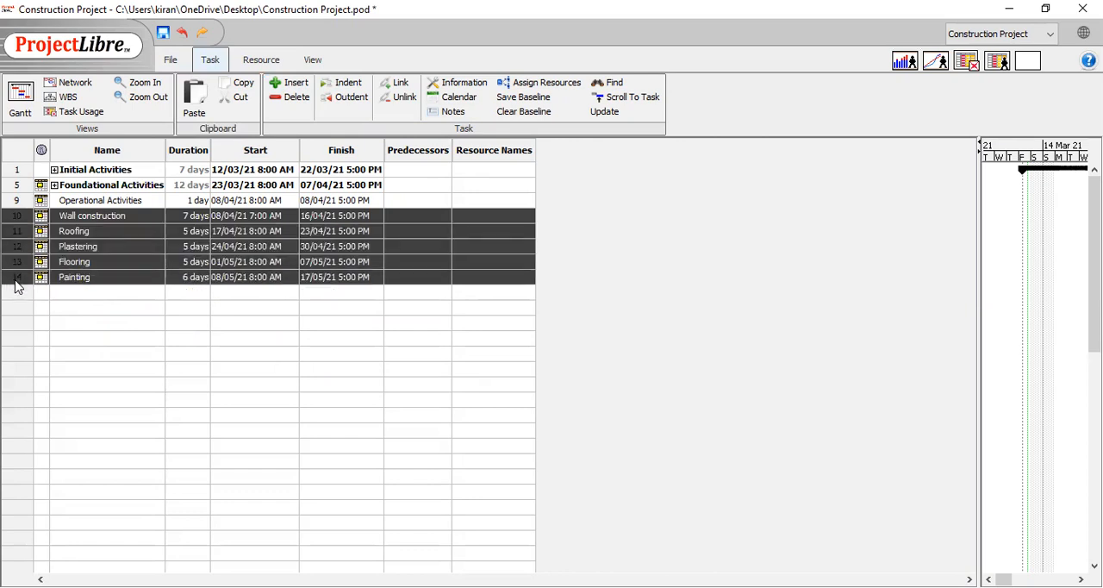
click(333, 83)
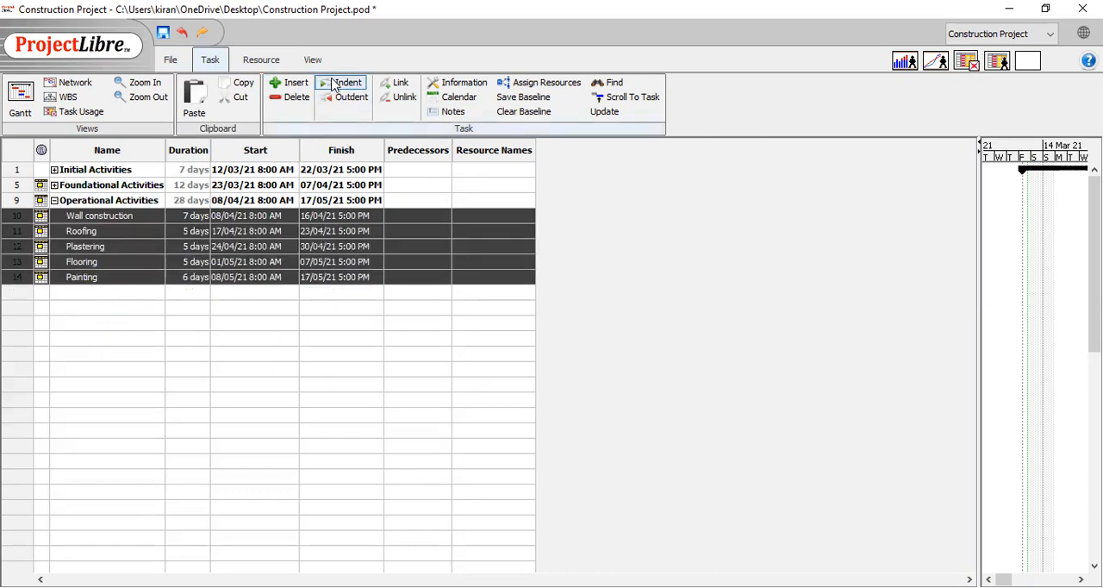
click(53, 200)
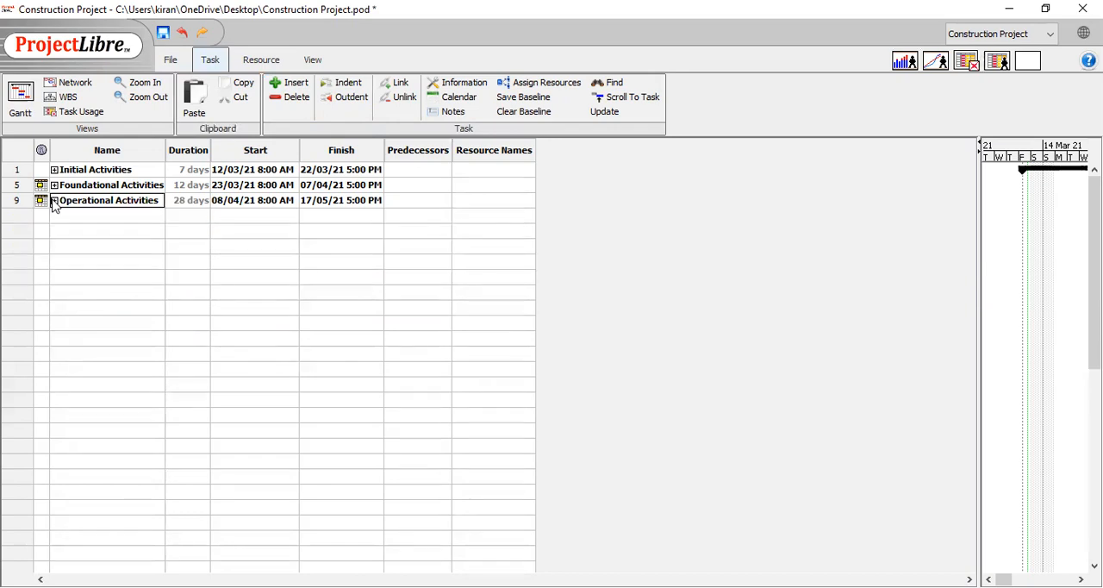
Expand Initial Activities, Foundational Activities and Operational Activities to show all their subtasks
click(54, 170)
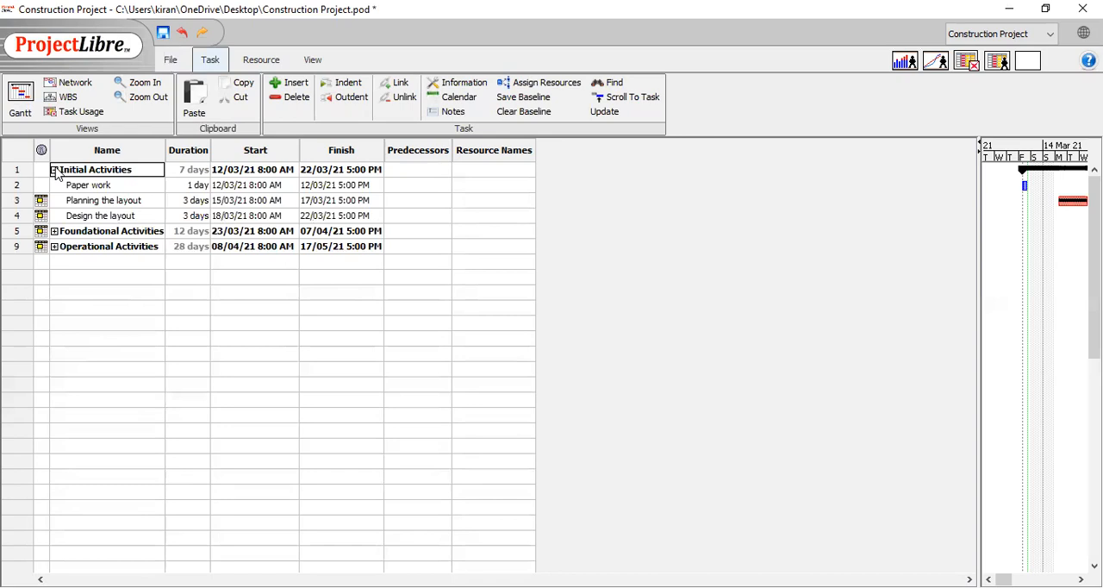
click(54, 231)
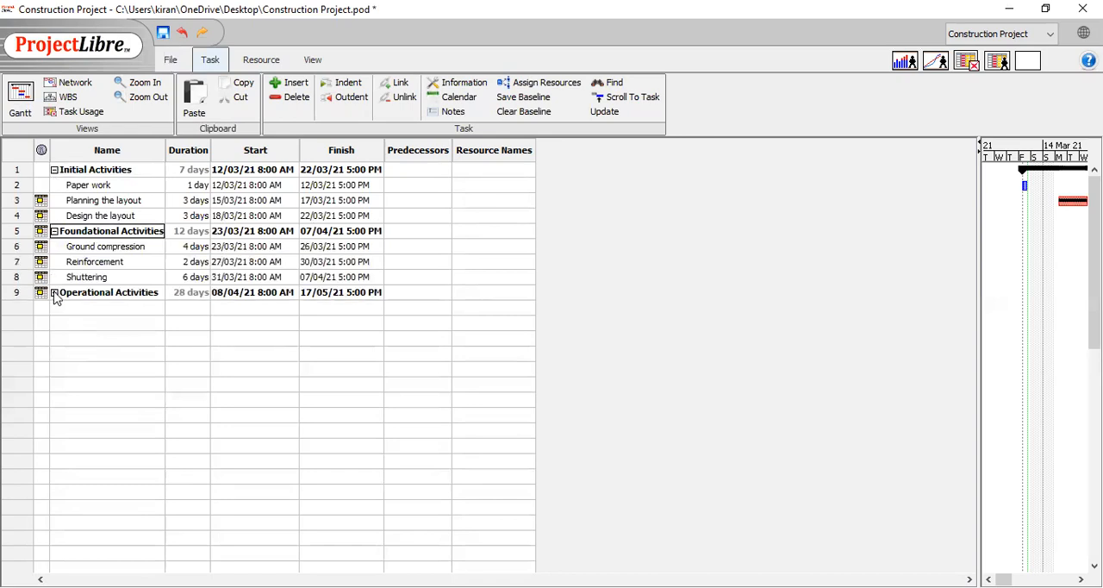
click(54, 293)
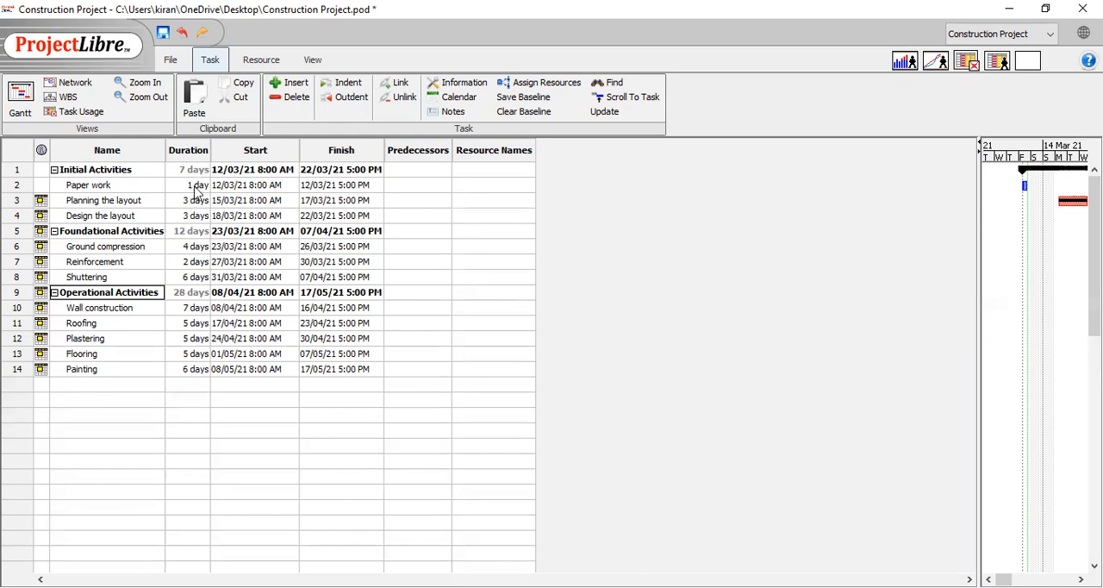
Look at the calendar for the start date of the Paper work task and close it
click(285, 185)
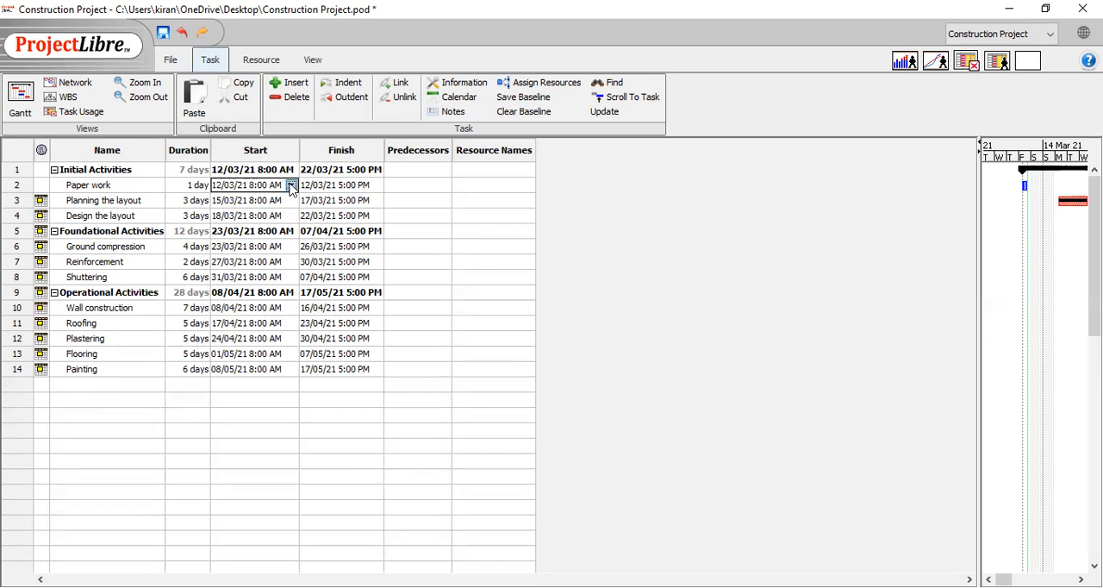
click(291, 186)
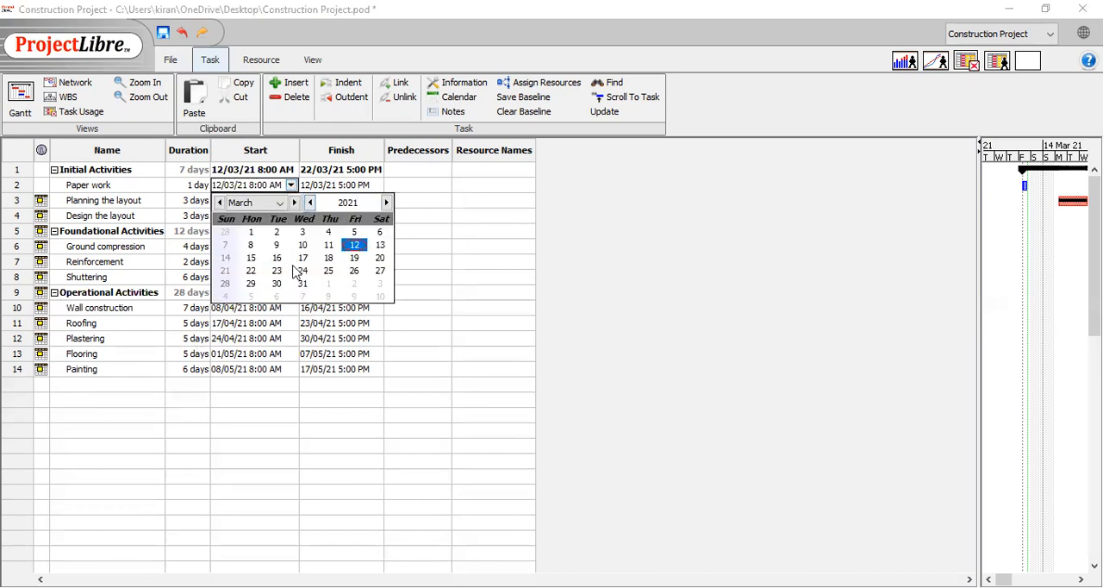
click(278, 338)
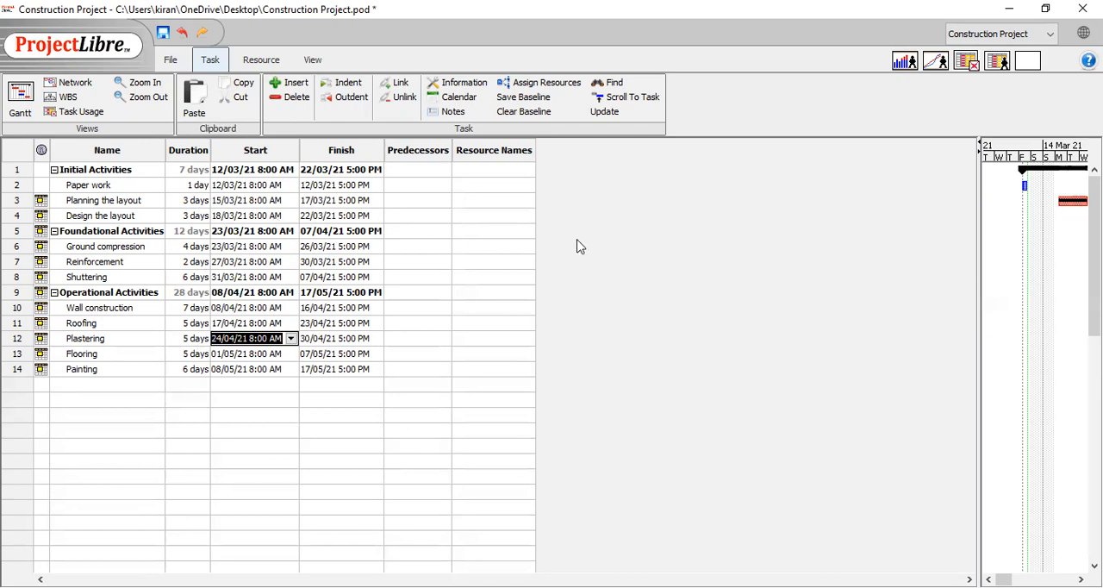
Link Paper work to Planning the layout in the Gantt chart, and remove the stray dependency from Paper work to Design the layout
drag(977, 297, 163, 329)
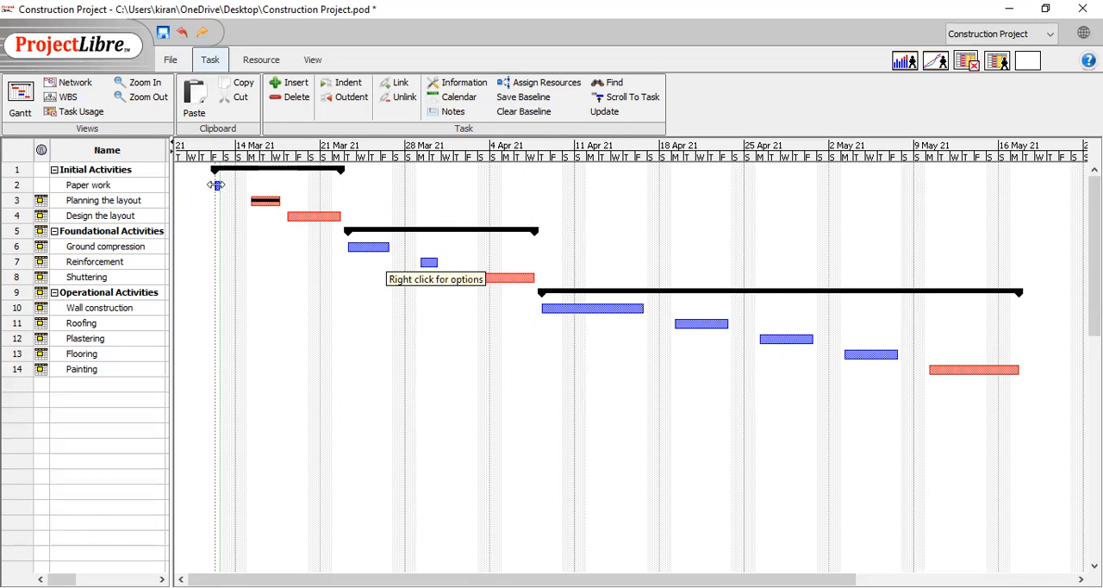
drag(217, 184, 307, 215)
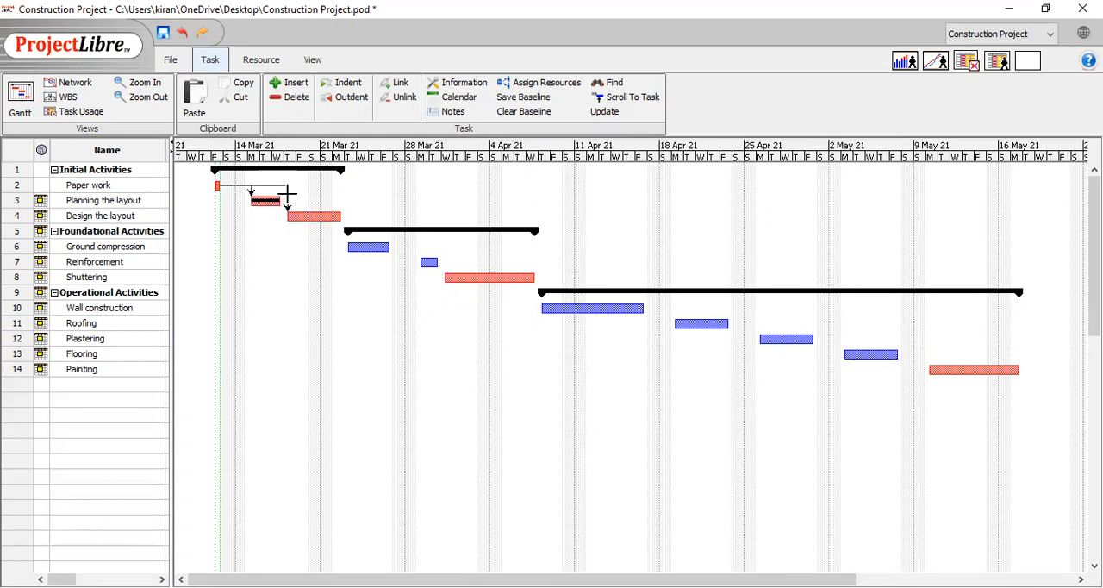
right_click(288, 198)
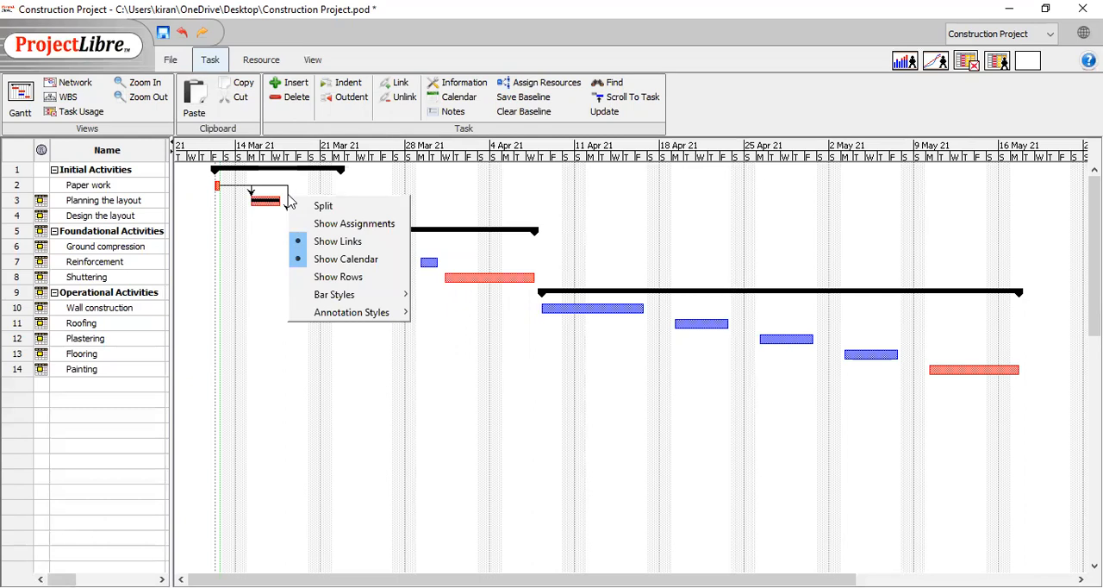
click(286, 183)
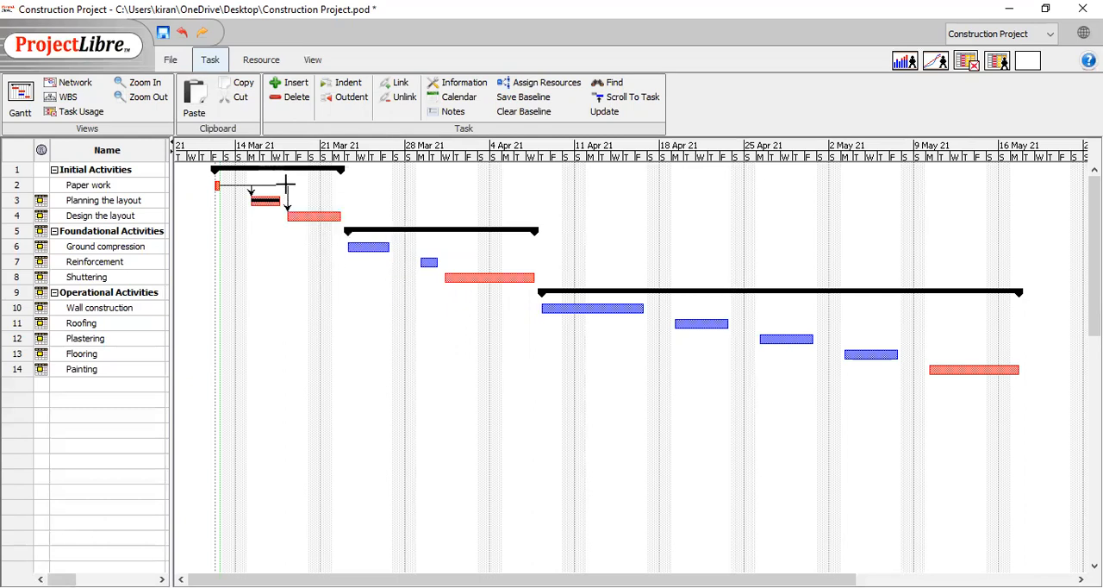
double_click(286, 183)
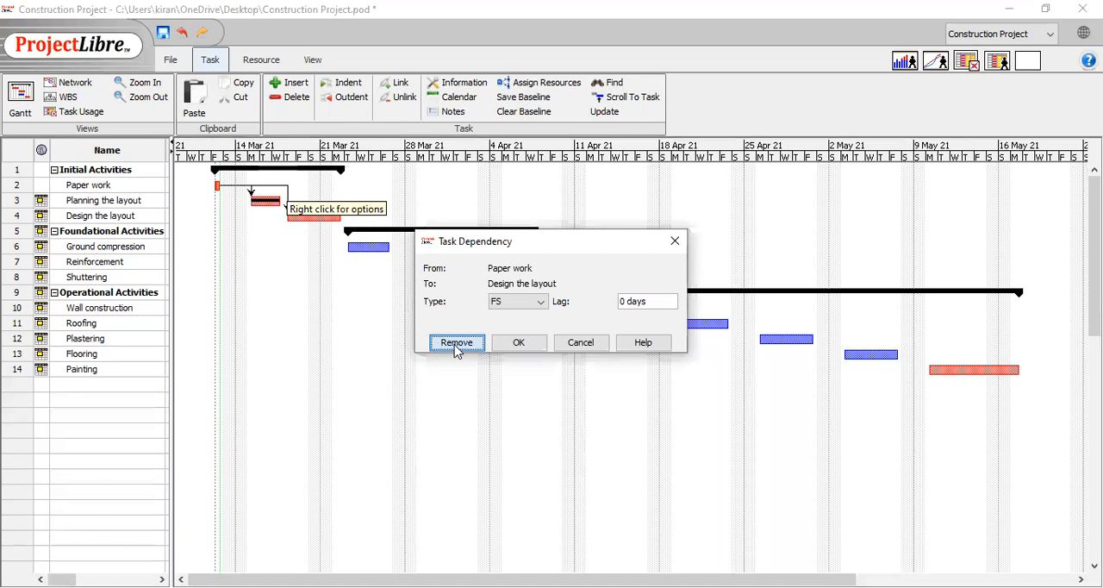
click(456, 342)
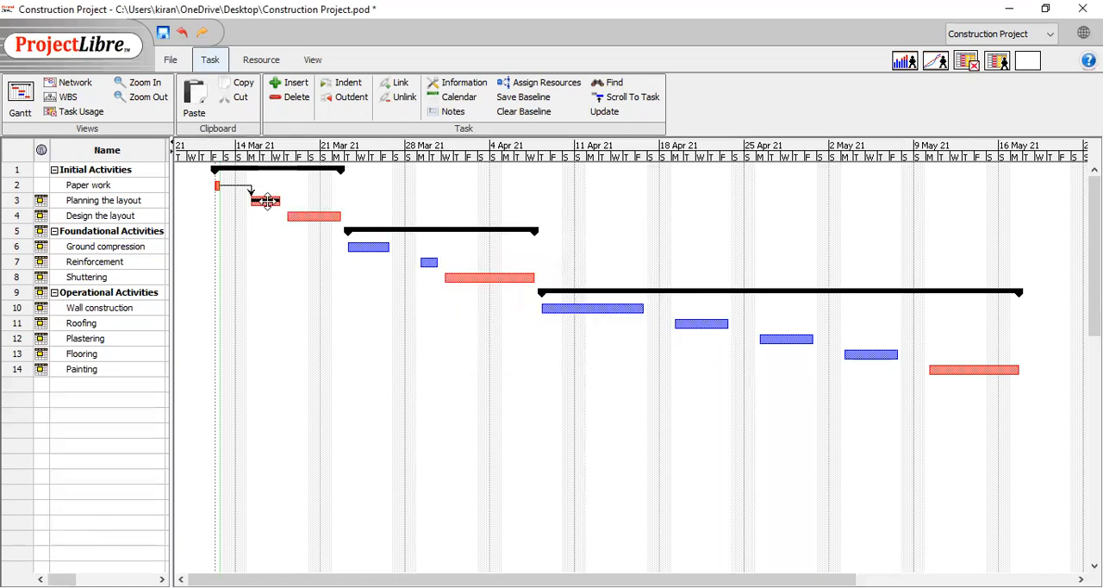
Link the subtasks in sequence from Planning the layout through Shuttering, and link the three summary tasks one after another
drag(268, 201, 455, 274)
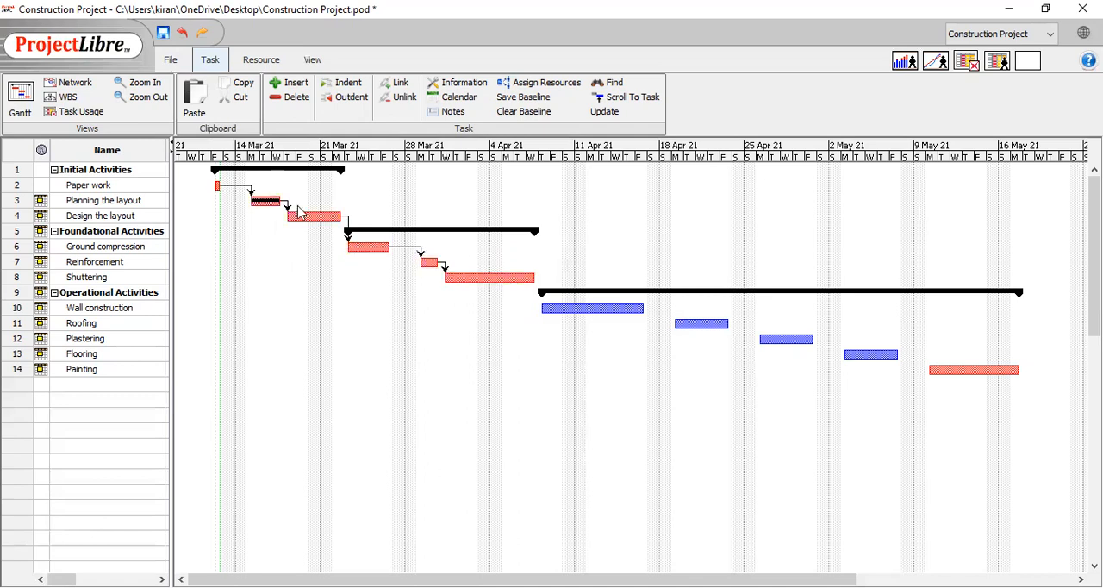
drag(284, 170, 406, 228)
drag(500, 229, 574, 291)
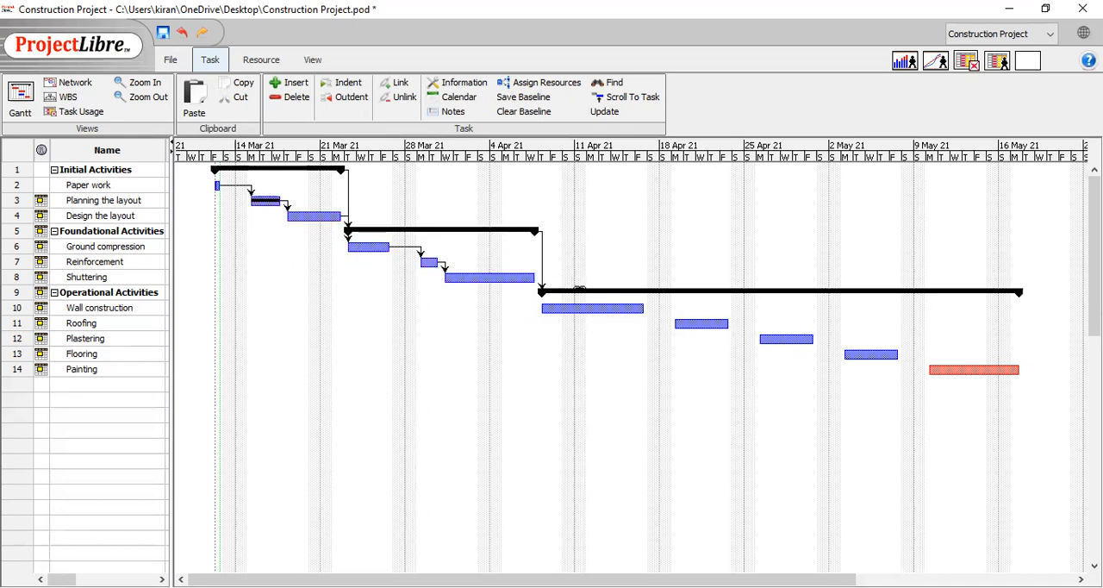
Link Shuttering, Wall construction, Roofing, Plastering, Flooring and Painting in sequence, and widen the task table to show the predecessors
mouse_move(514, 276)
mouse_down()
mouse_move(582, 313)
mouse_move(670, 309)
mouse_move(691, 323)
mouse_move(948, 369)
mouse_up()
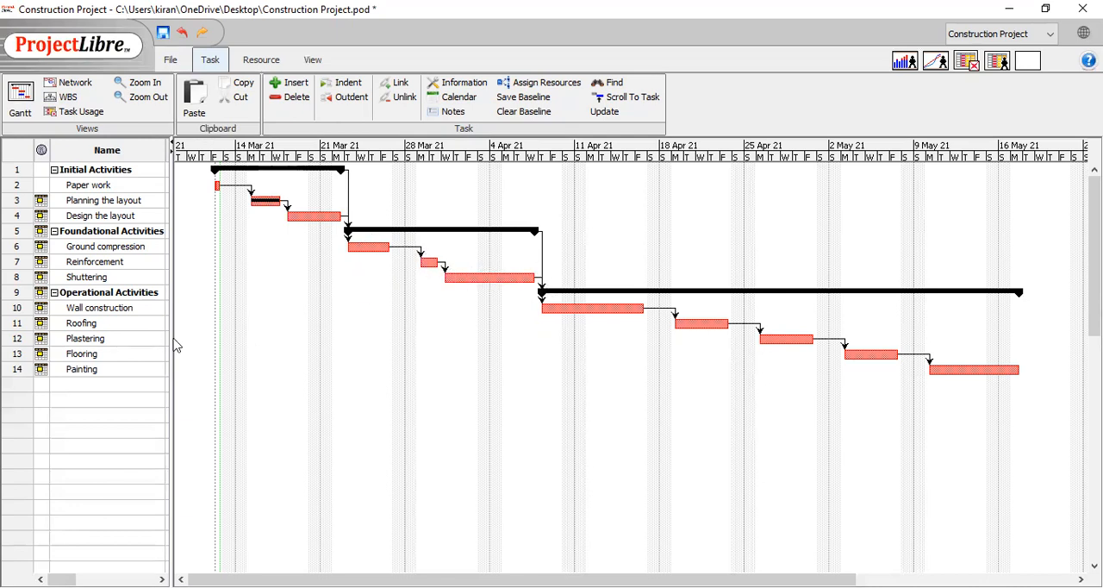
drag(170, 326, 532, 351)
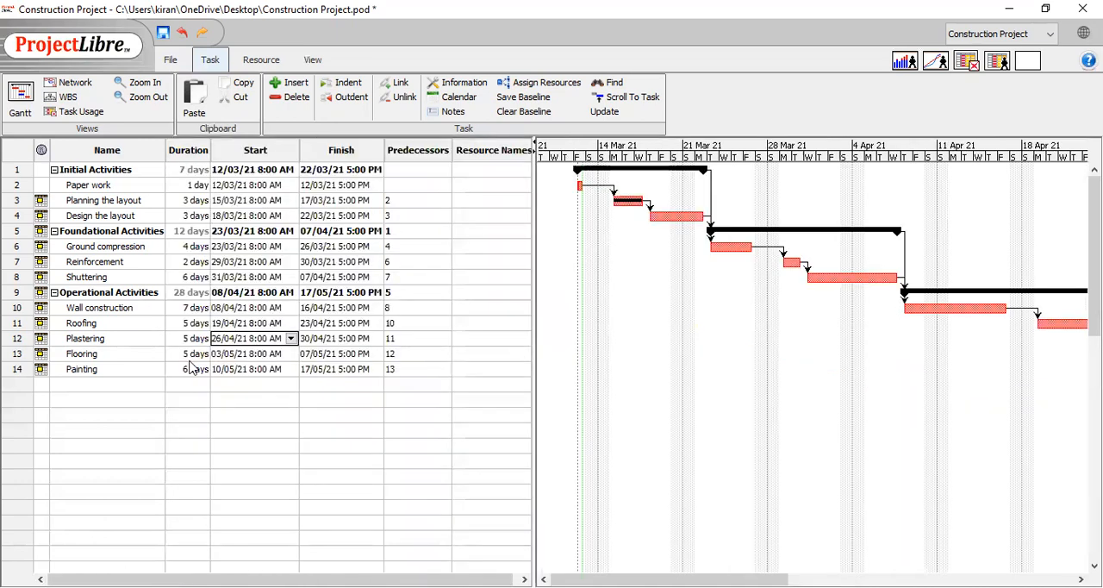
Review the project's resource list with its roles and rates, and return to the Gantt view
click(270, 67)
click(25, 100)
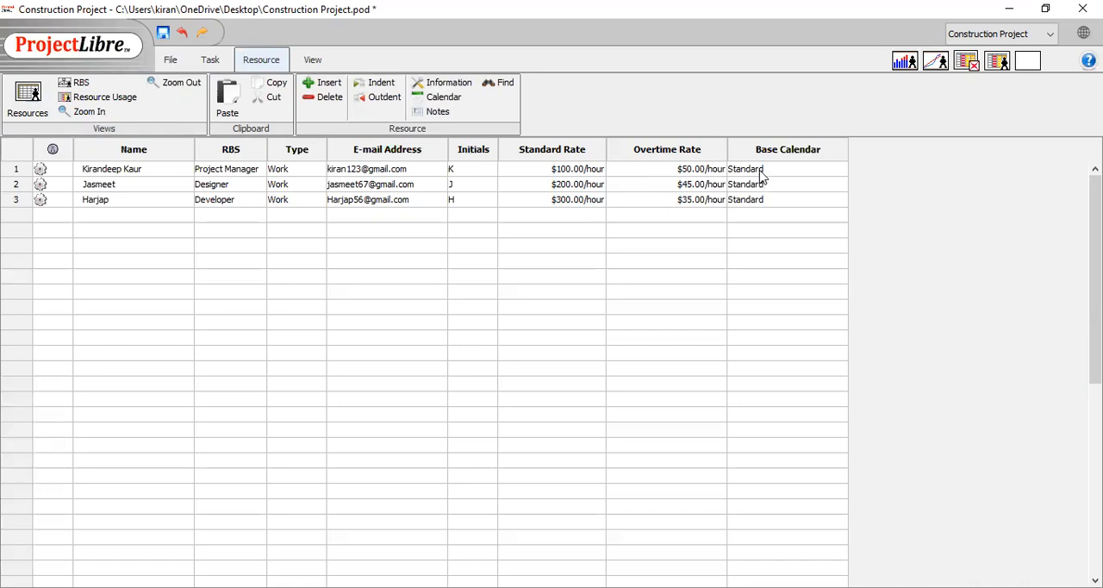
click(211, 62)
click(17, 97)
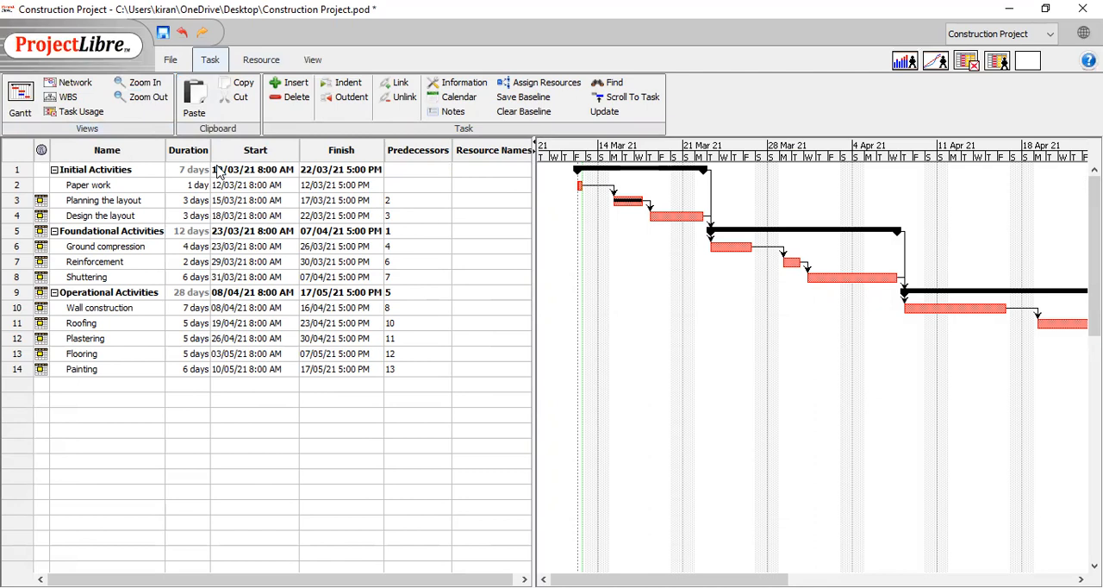
Enter the project manager's name as the resource for Paper work and the designer's name for Planning the layout
click(495, 184)
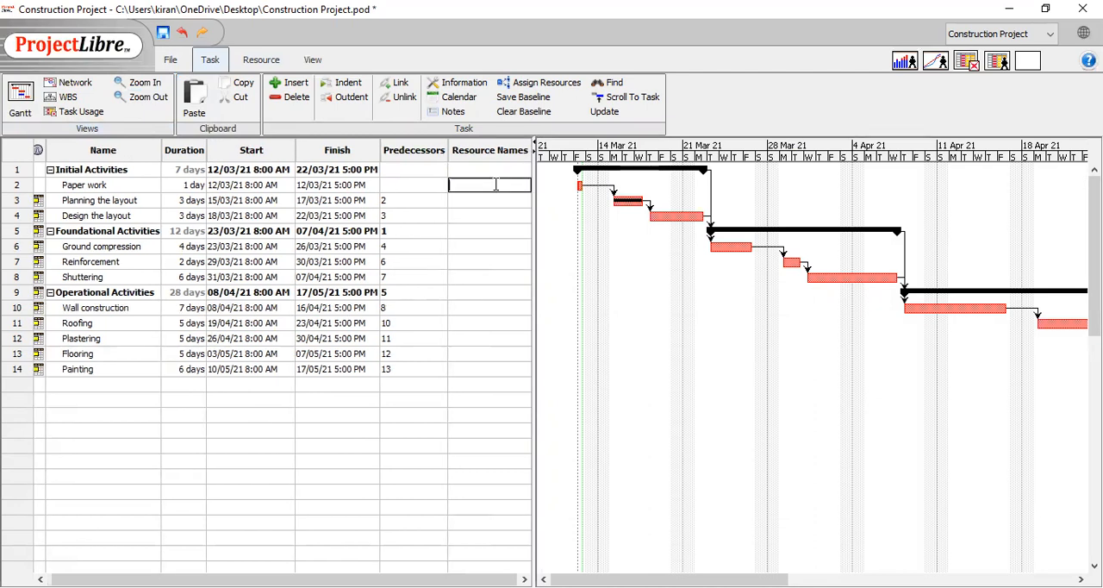
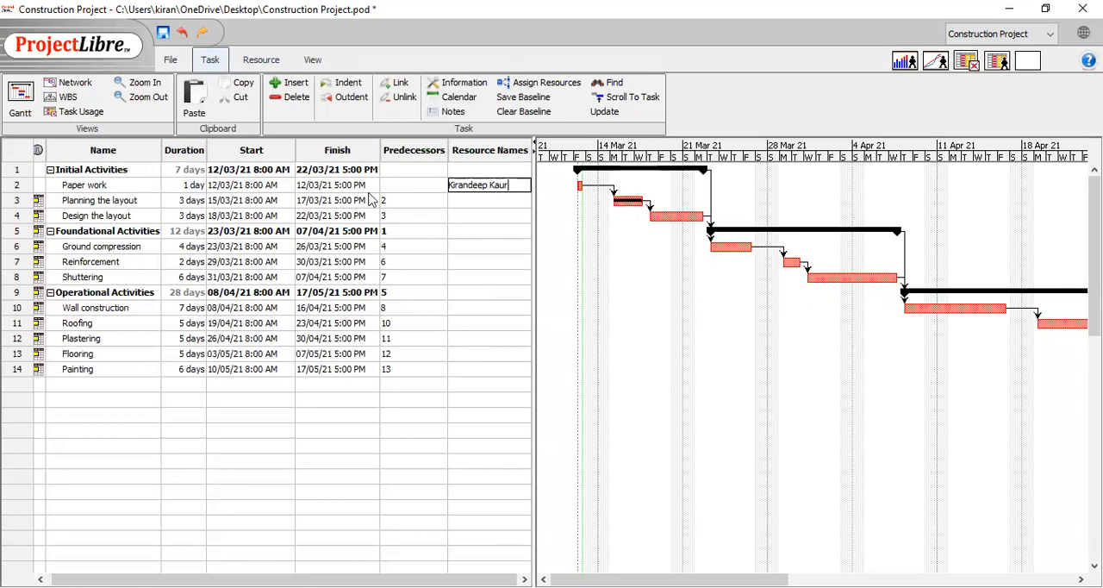
click(466, 200)
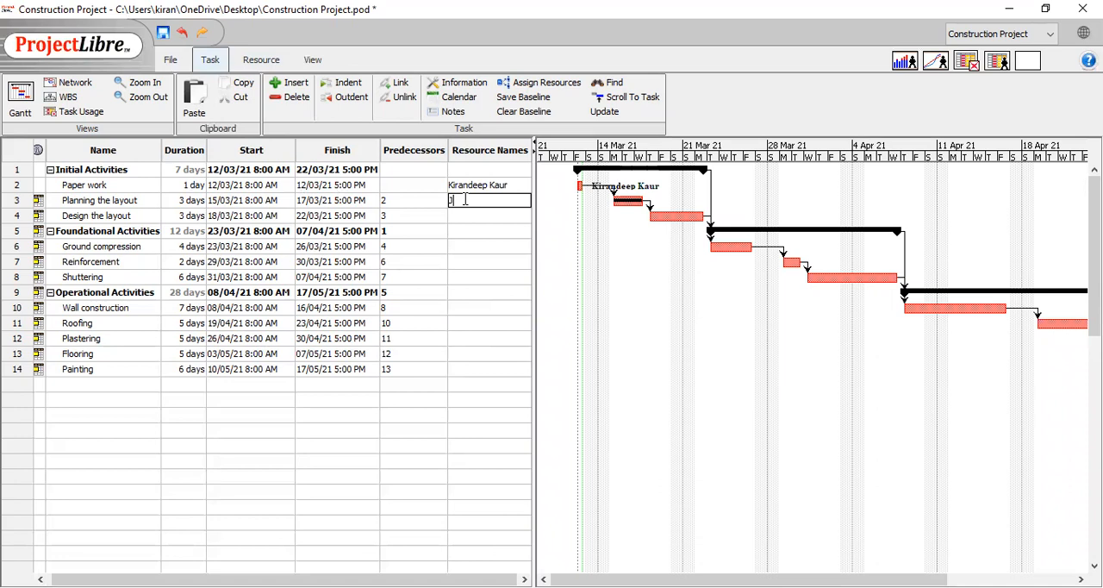
text(Jasdee)
click(480, 208)
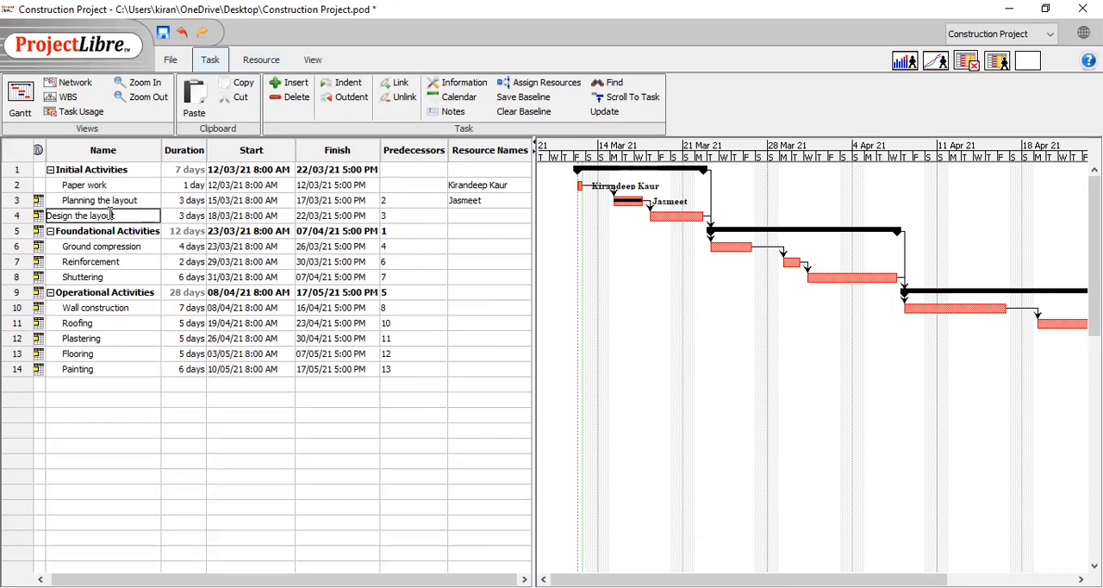
Assign the third resource in the project's resource list to the Design the layout task
double_click(110, 220)
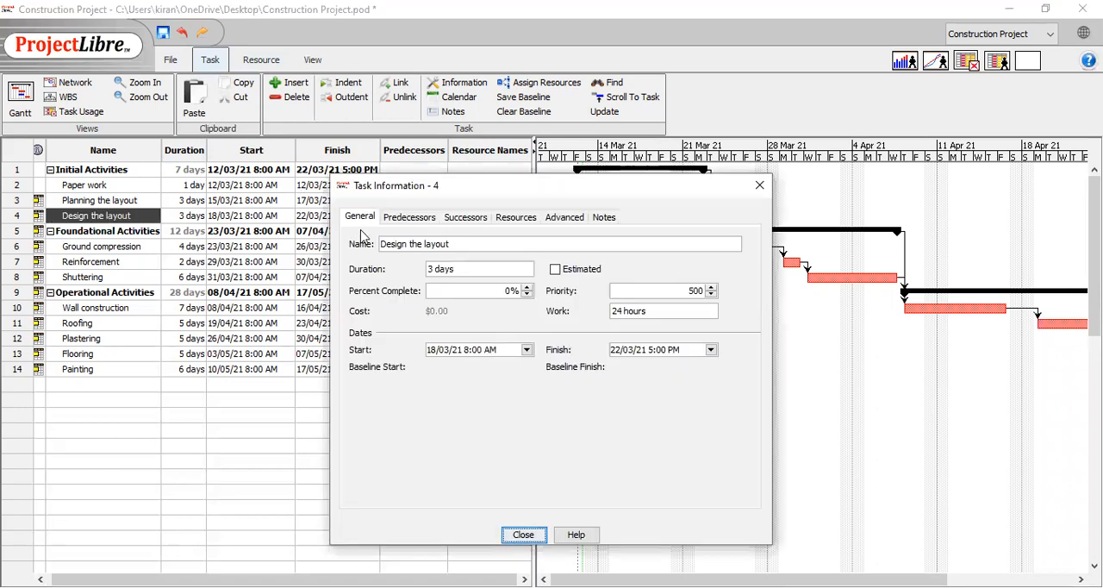
click(509, 223)
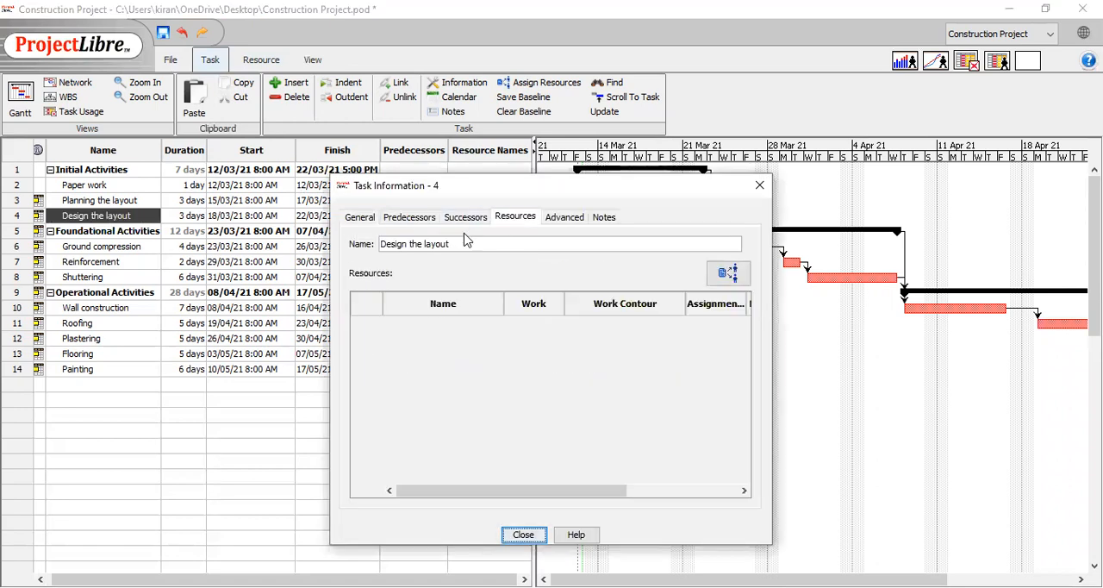
click(726, 274)
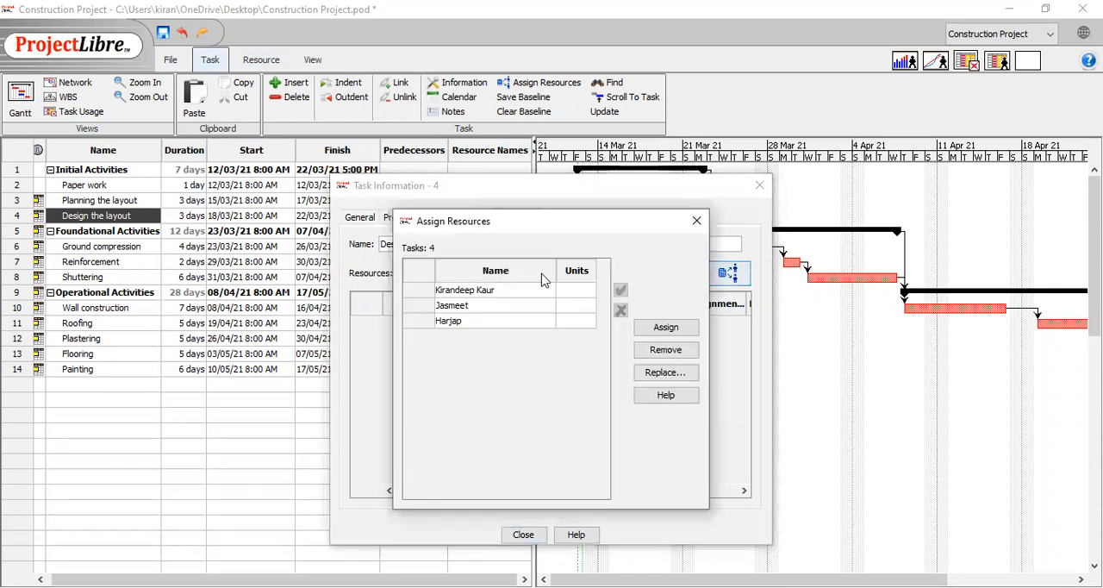
click(510, 321)
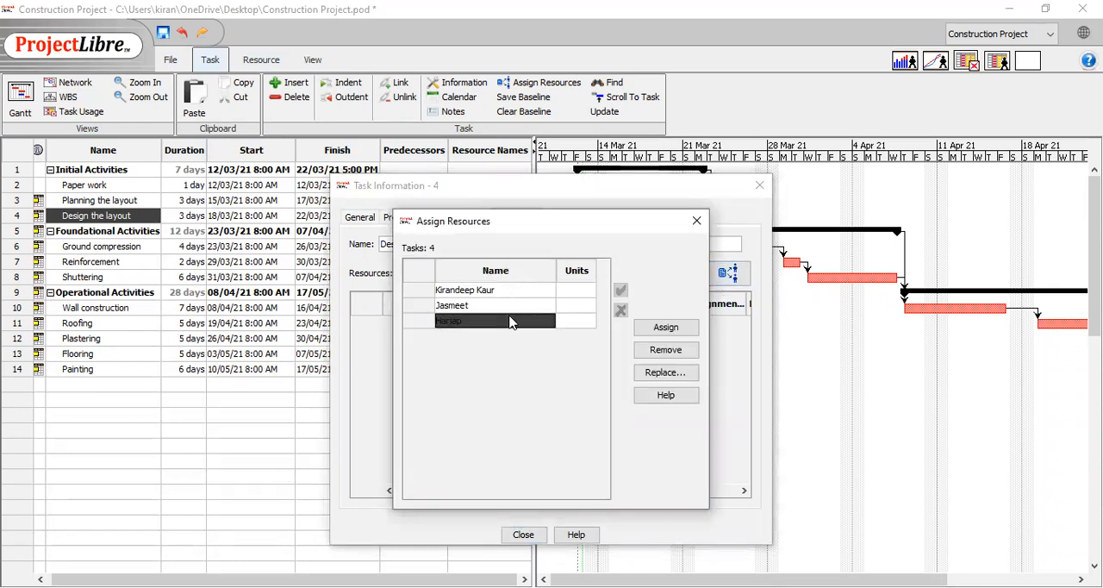
click(663, 328)
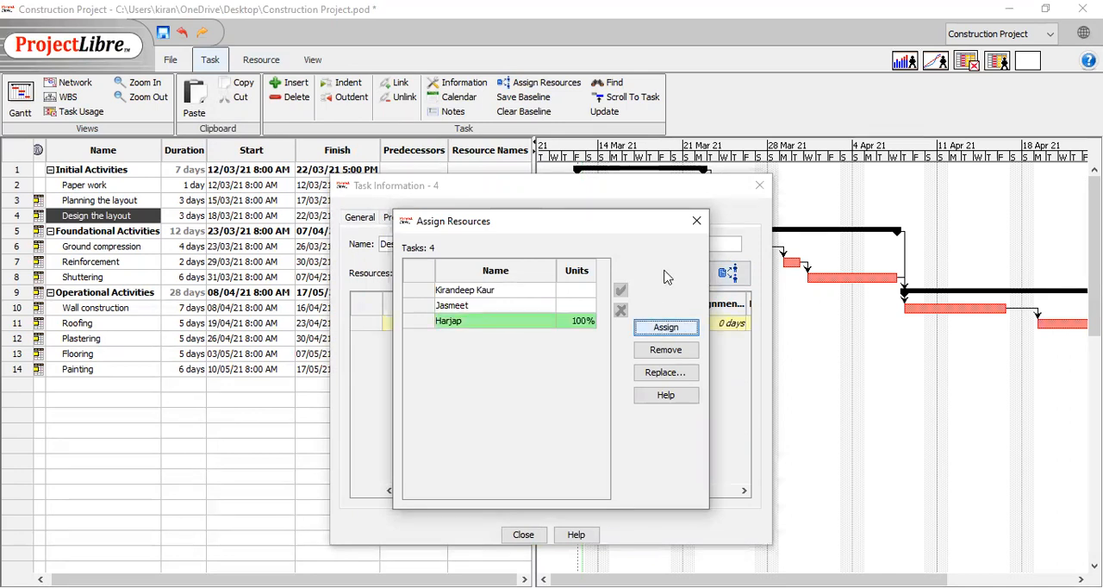
click(697, 221)
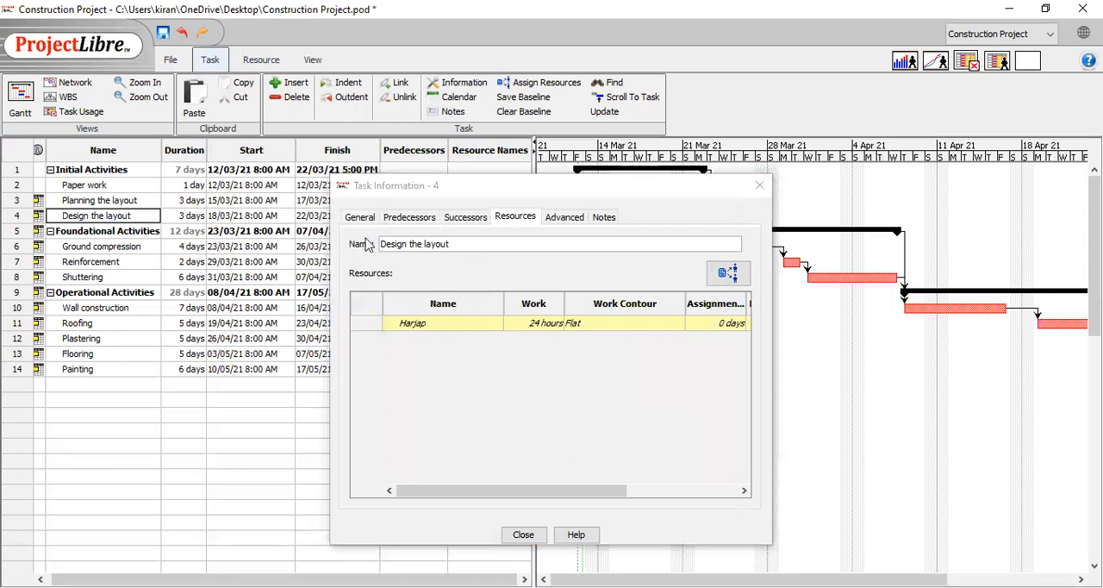
Assign the designer, second in the resource list, to the Ground compression task
click(121, 245)
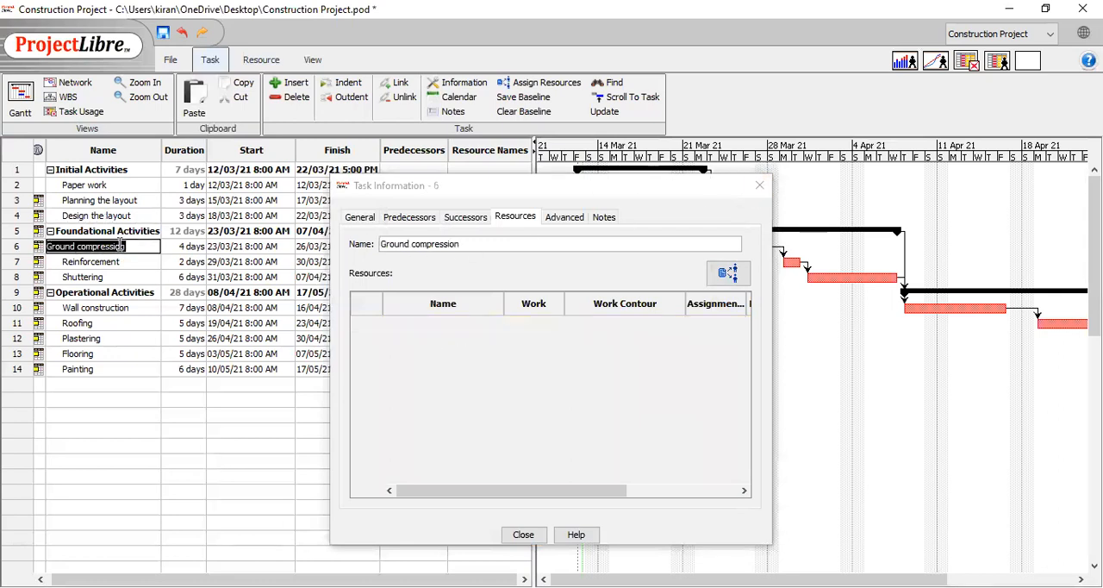
click(733, 276)
click(495, 307)
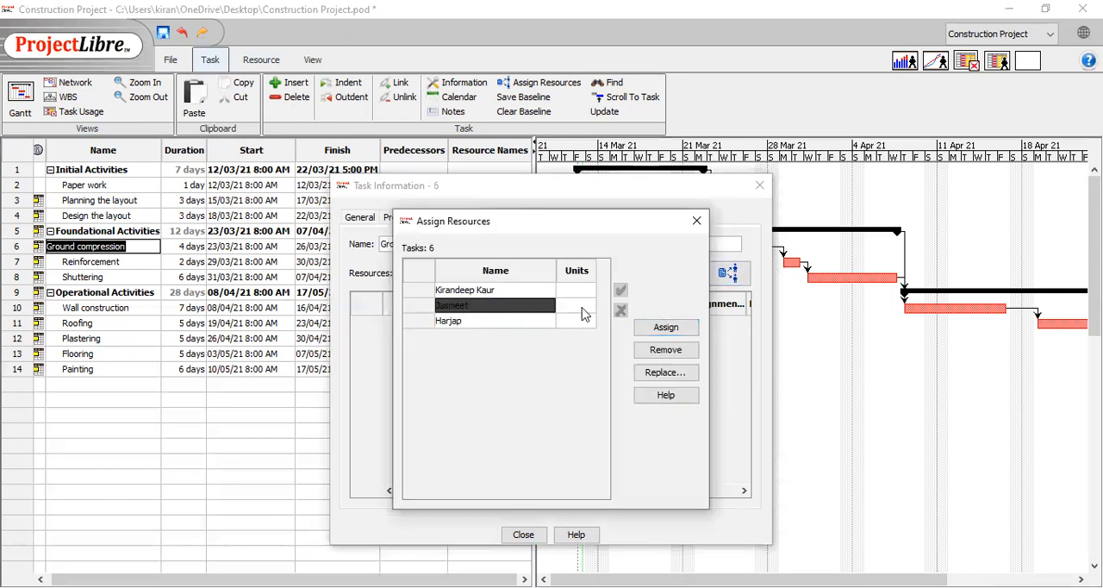
click(655, 329)
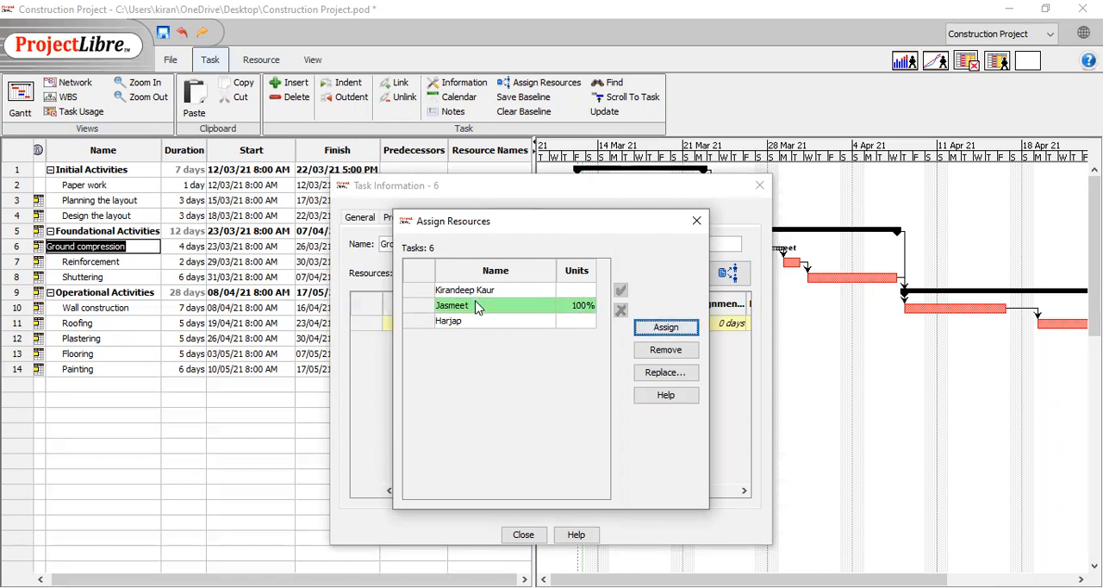
click(696, 224)
Assign the designer, second in the resource list, to the Reinforcement task
click(110, 262)
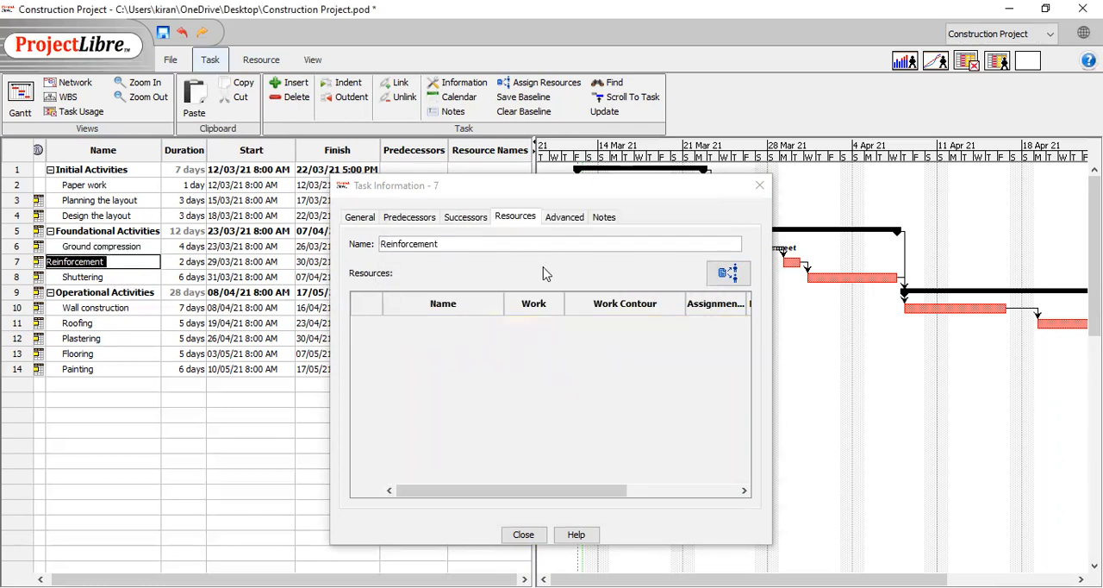
click(728, 273)
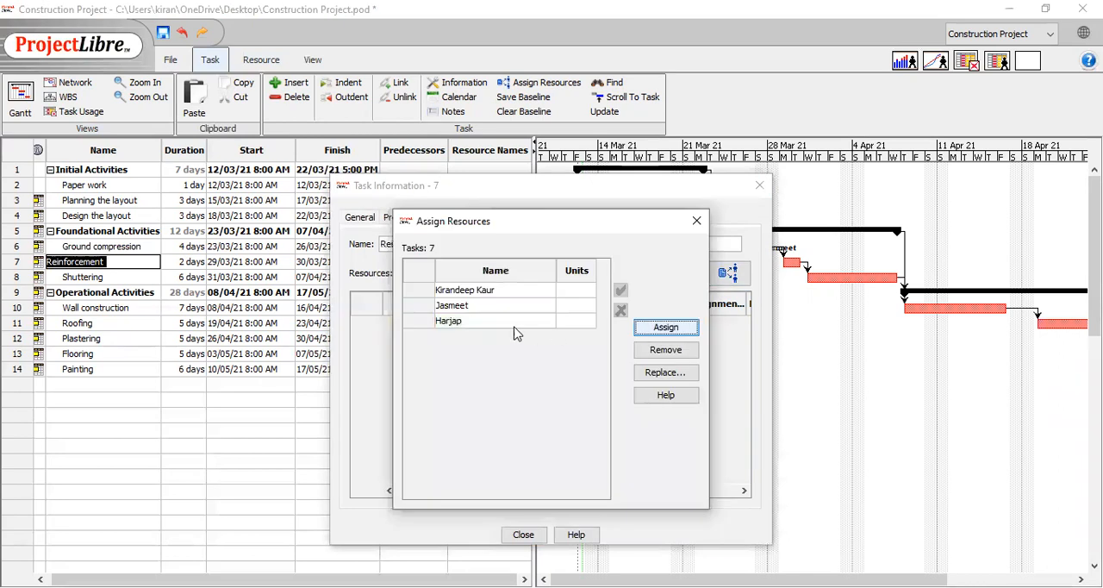
click(477, 309)
click(647, 331)
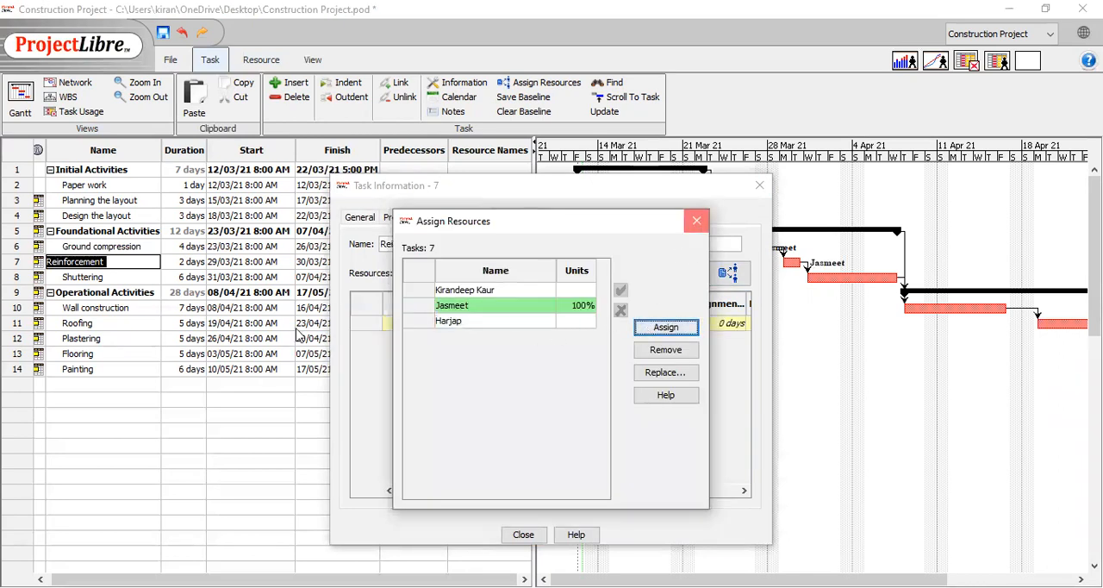
Assign both the designer and the third listed resource to the Shuttering task, and close the task information
click(143, 277)
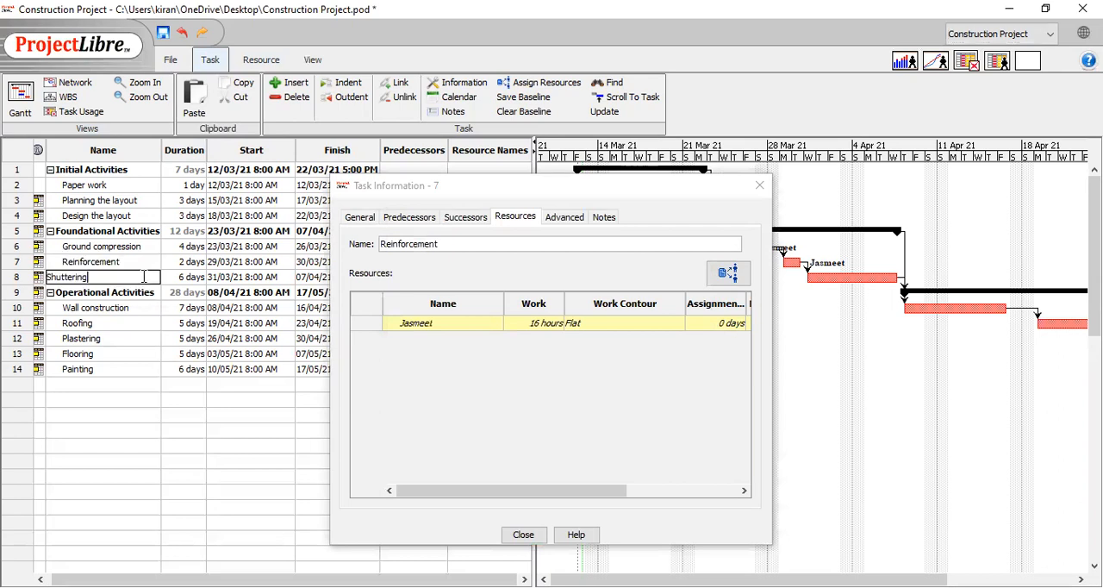
click(729, 274)
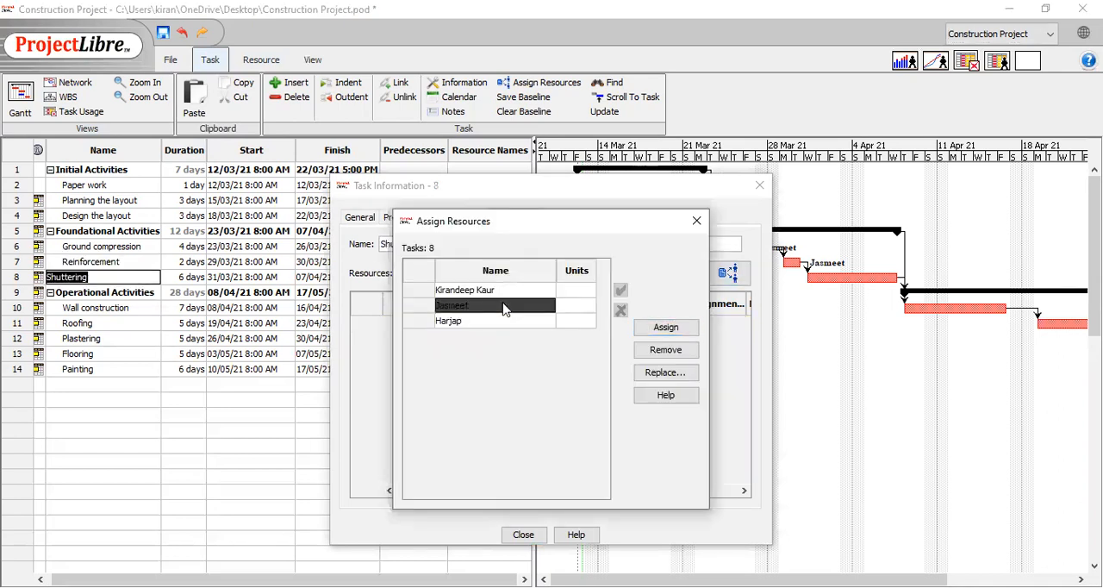
double_click(505, 311)
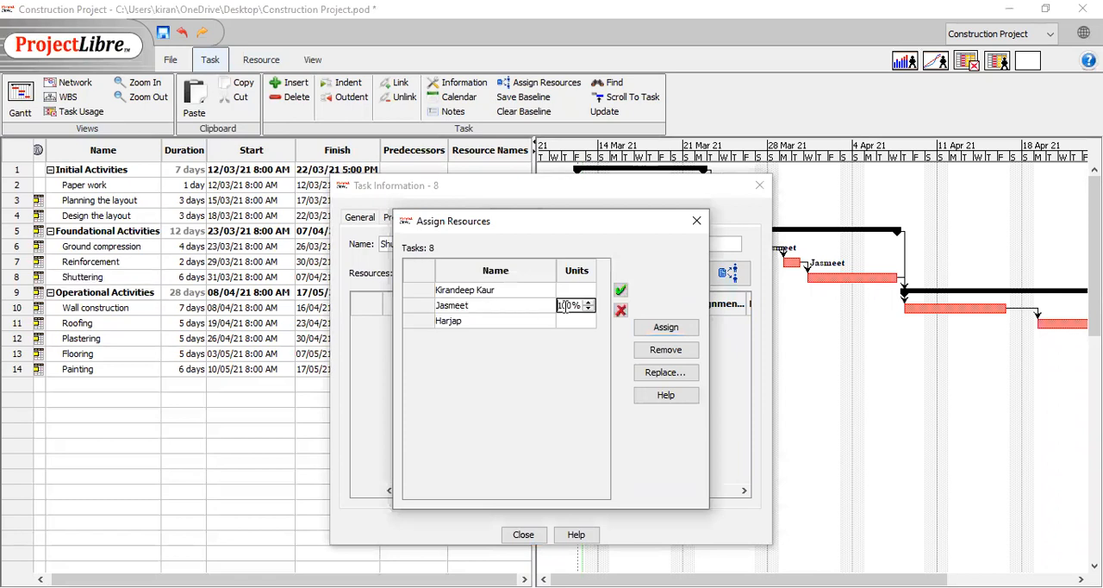
click(506, 322)
click(669, 329)
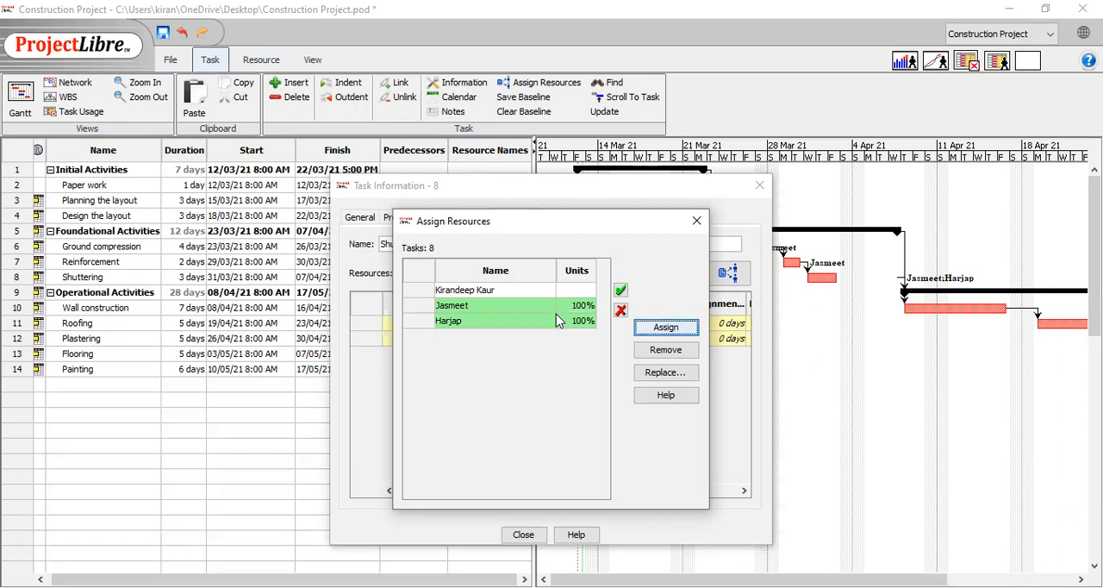
click(697, 223)
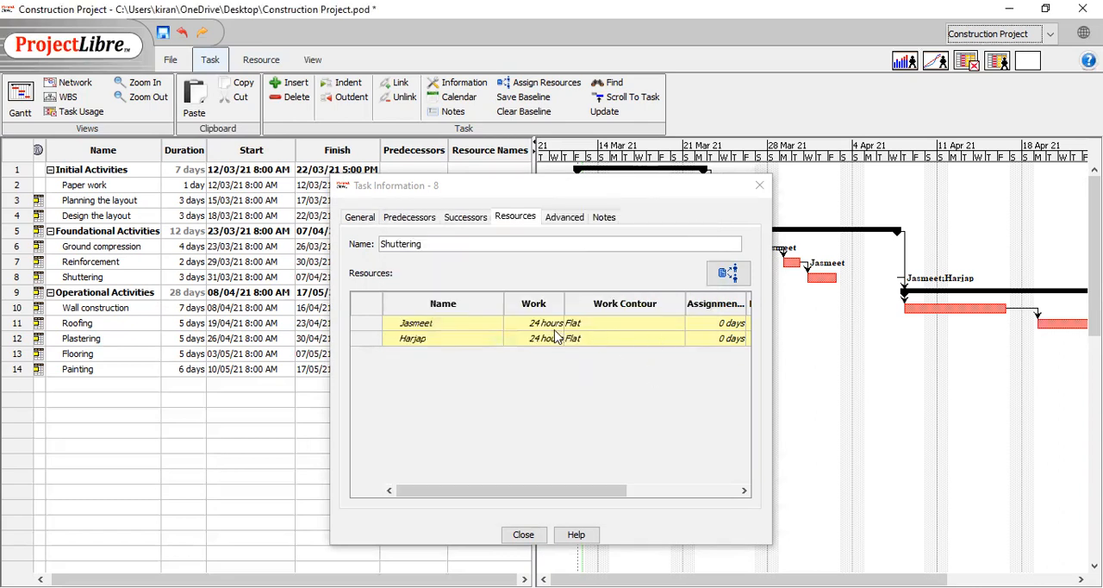
click(757, 189)
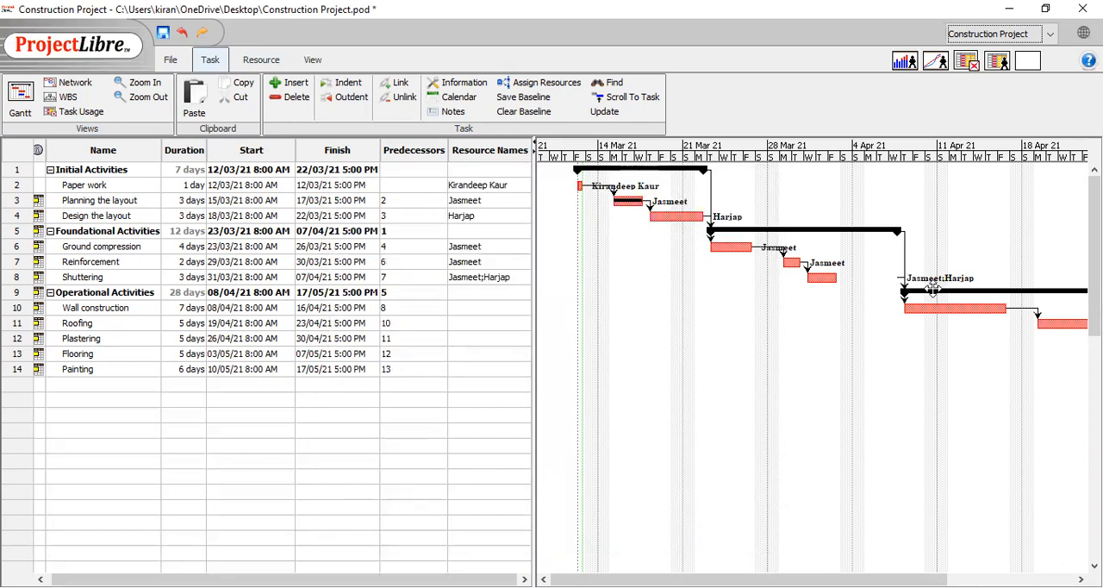
Enter the third listed resource's name as the resource for Wall construction
click(470, 293)
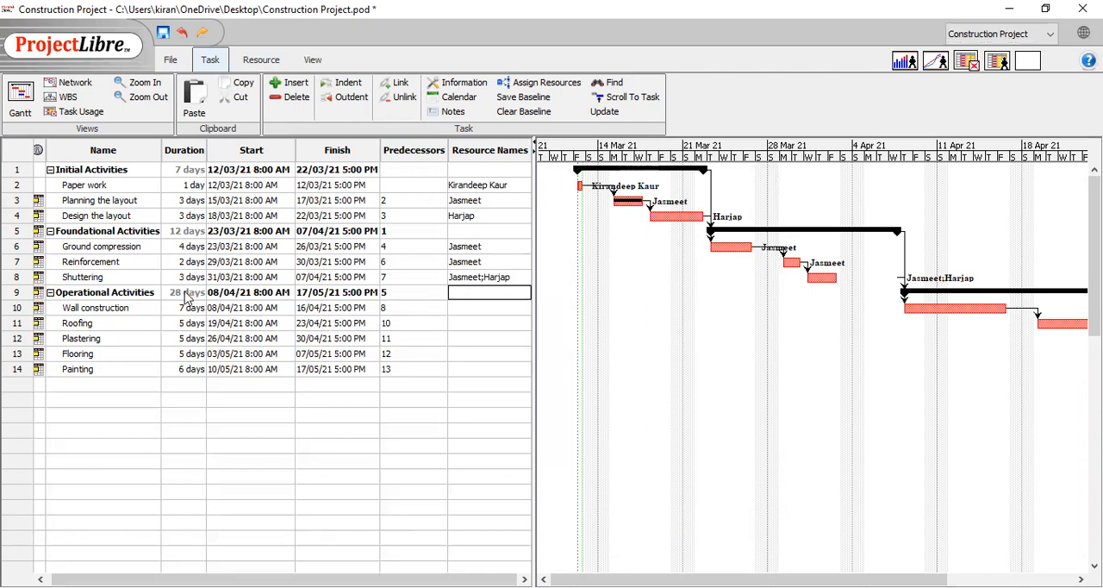
double_click(147, 308)
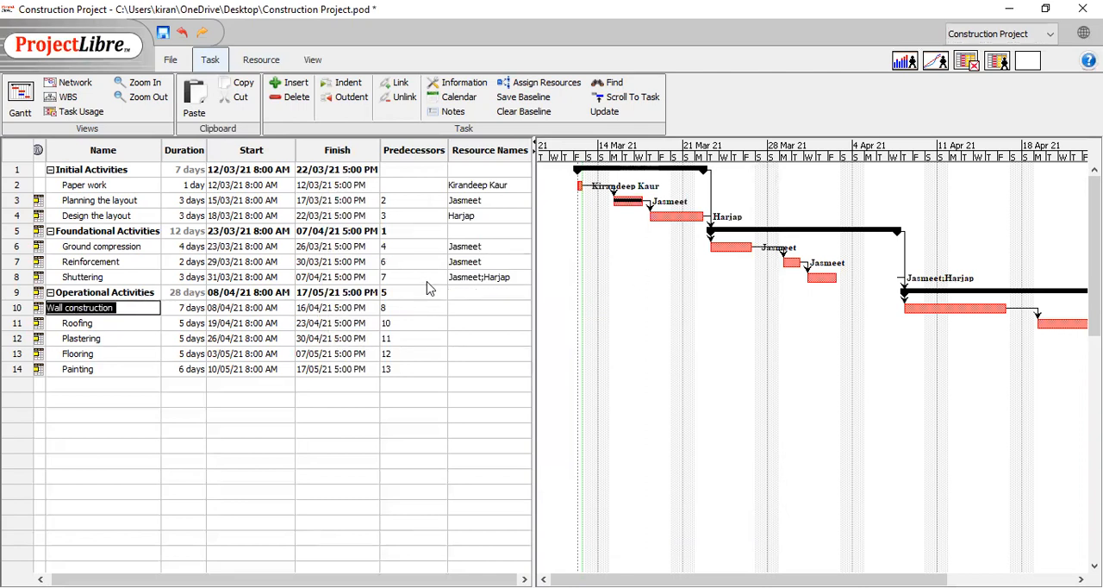
click(469, 308)
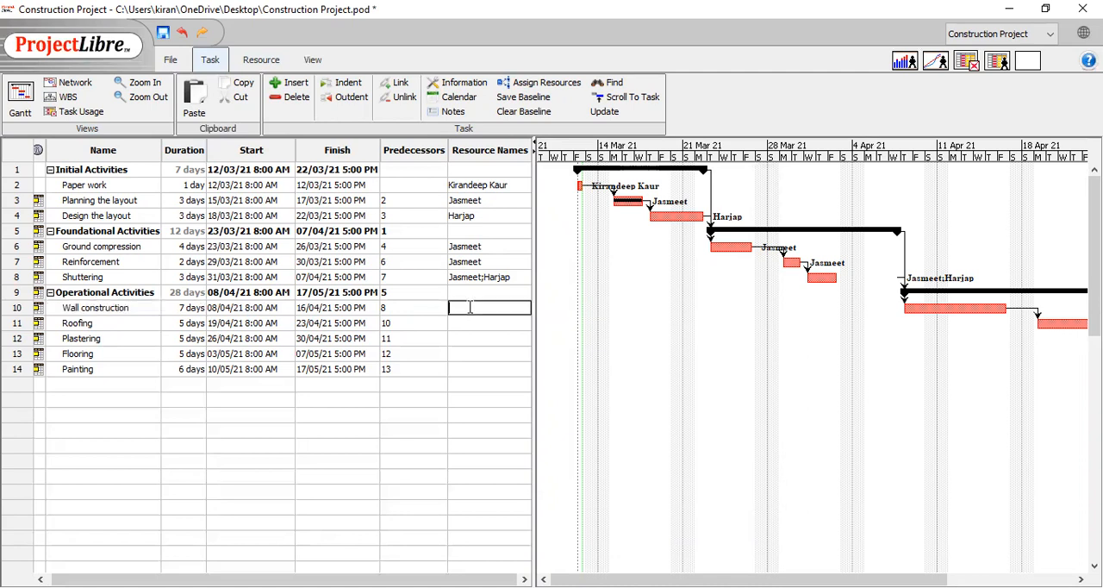
text(Harjap)
key(Return)
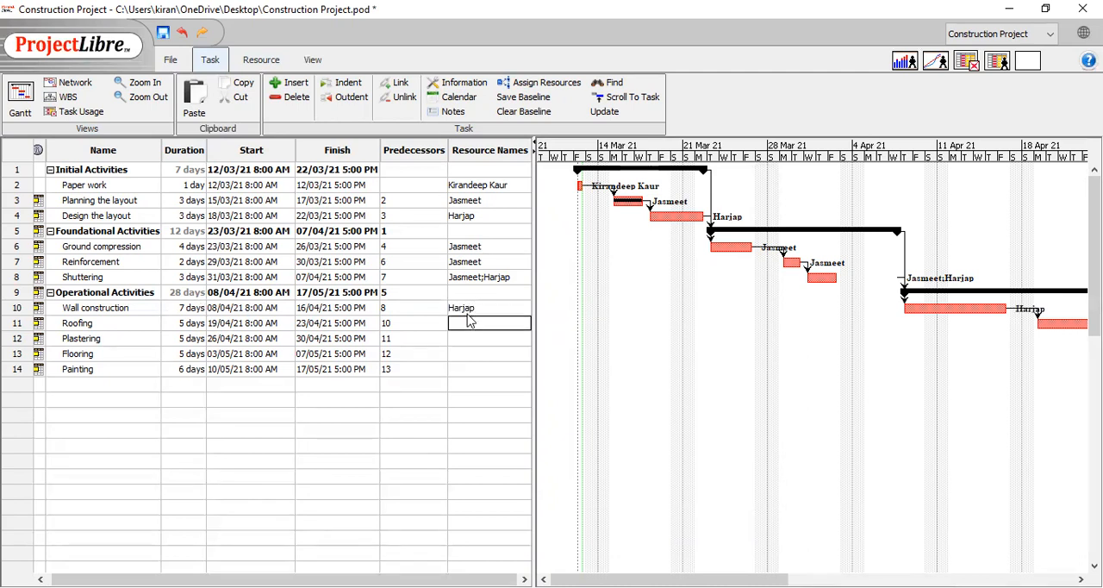
Enter the designer's name as the resource for Roofing and the third listed resource's name for Plastering
double_click(468, 315)
click(469, 320)
text(Jas)
click(469, 338)
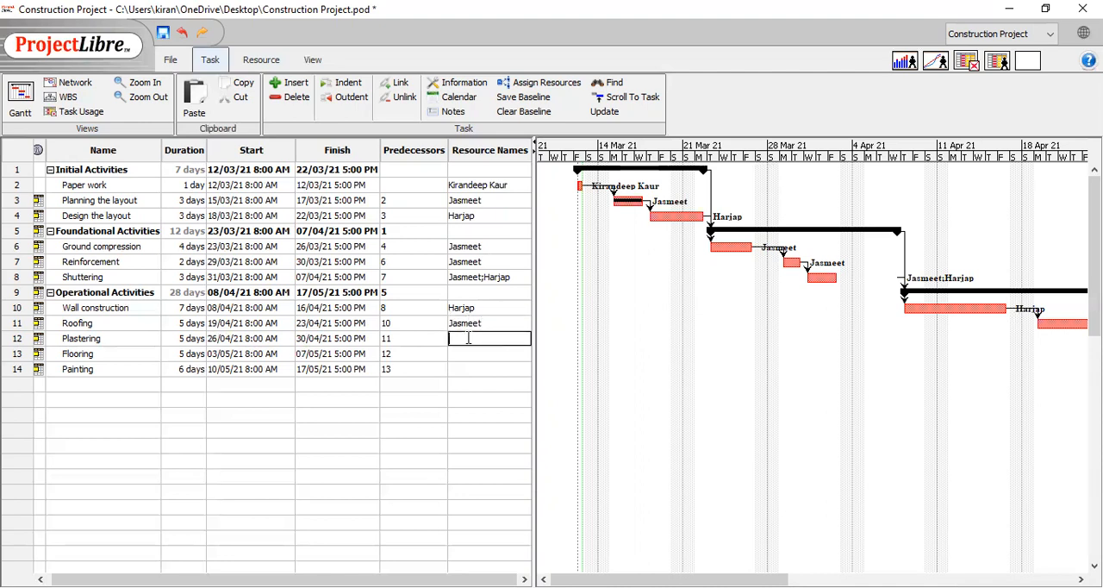
text(Harhp)
key(Return)
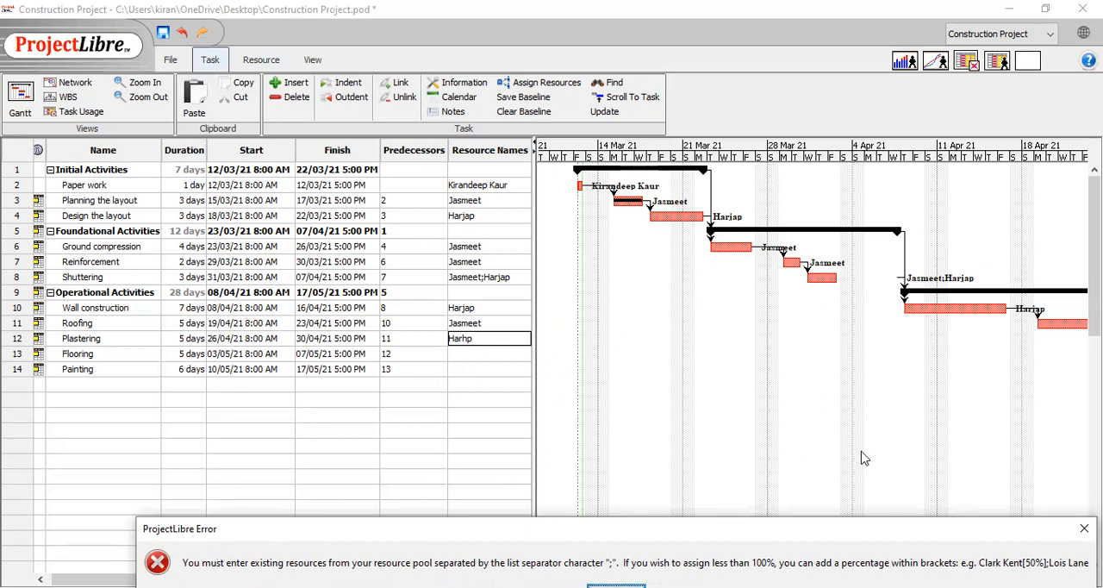
click(1084, 528)
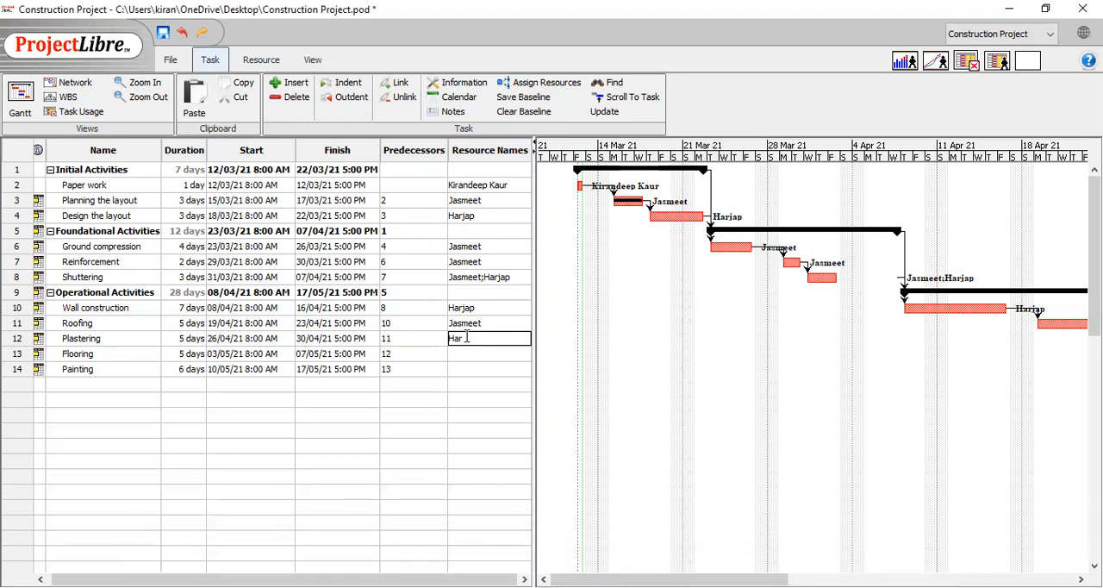
Enter the project manager's full name as the resource for Flooring and the designer's name for Painting
click(469, 357)
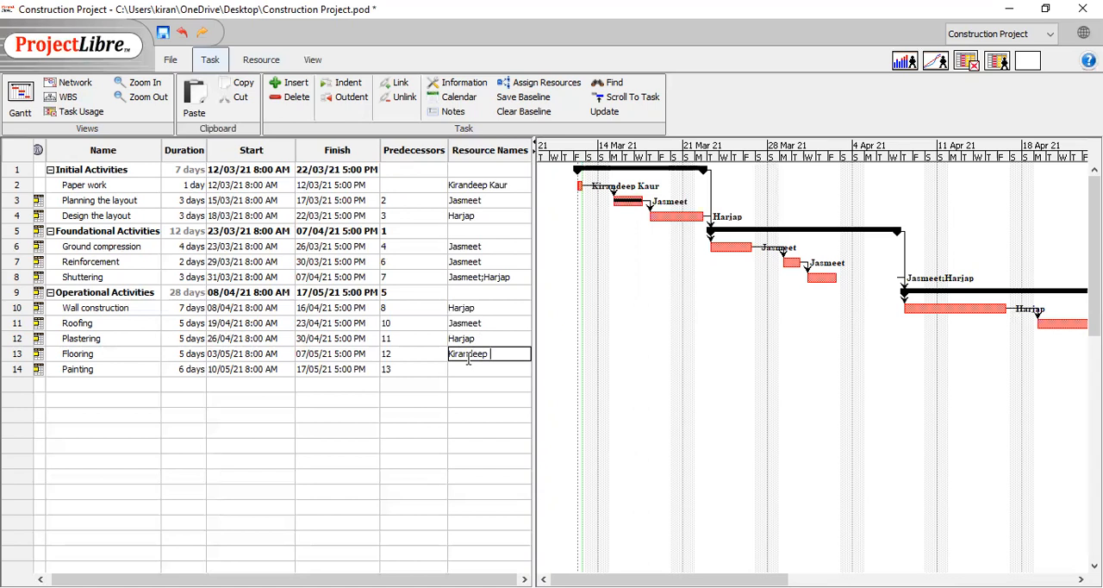
click(468, 369)
text(Jasmeet)
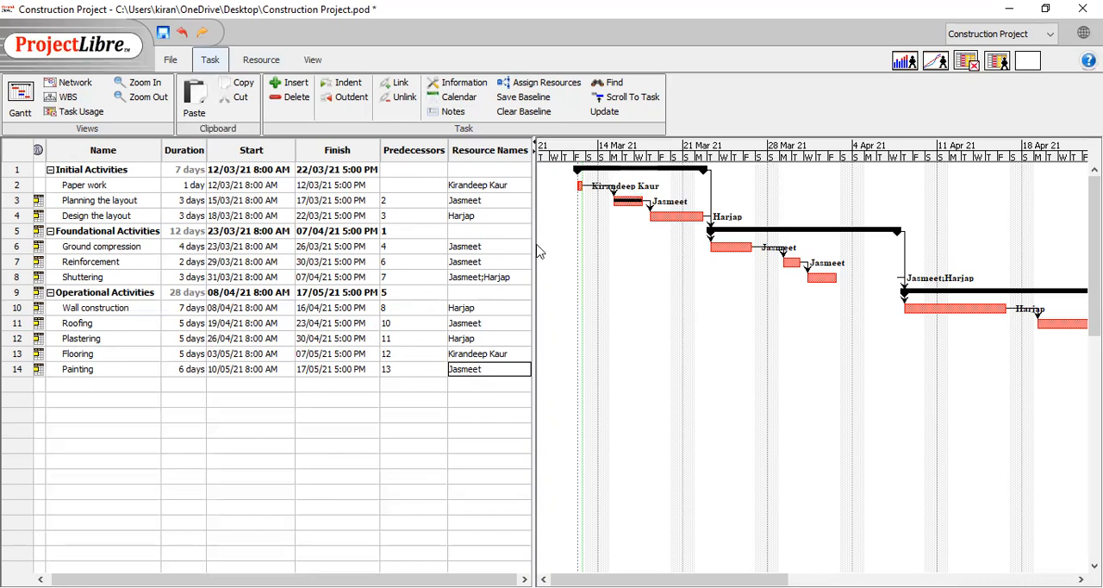
Set the percent complete of the Paper work task to 100%
drag(534, 239, 207, 244)
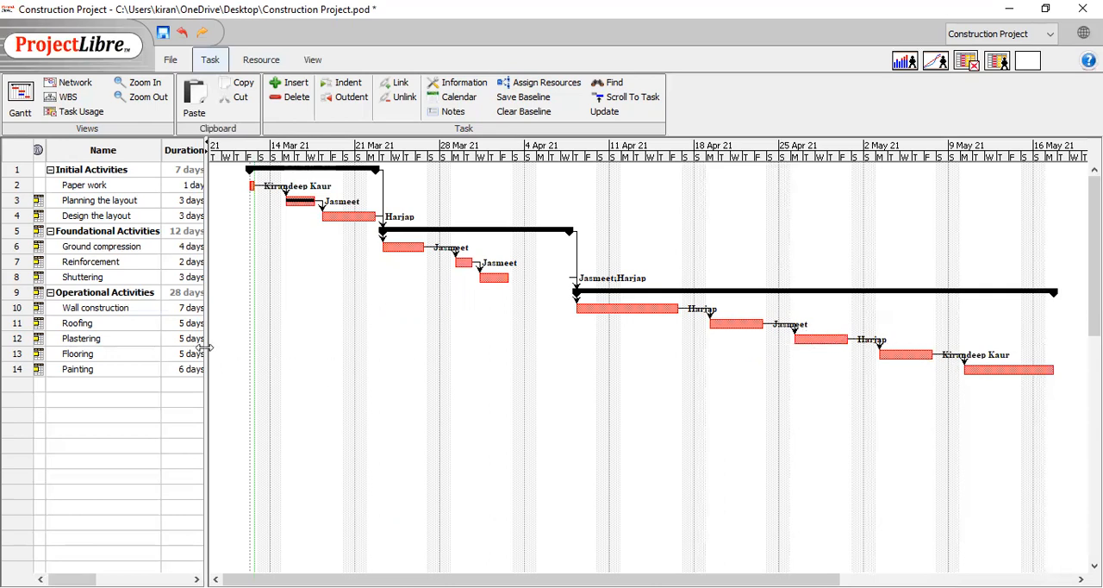
drag(500, 375, 605, 377)
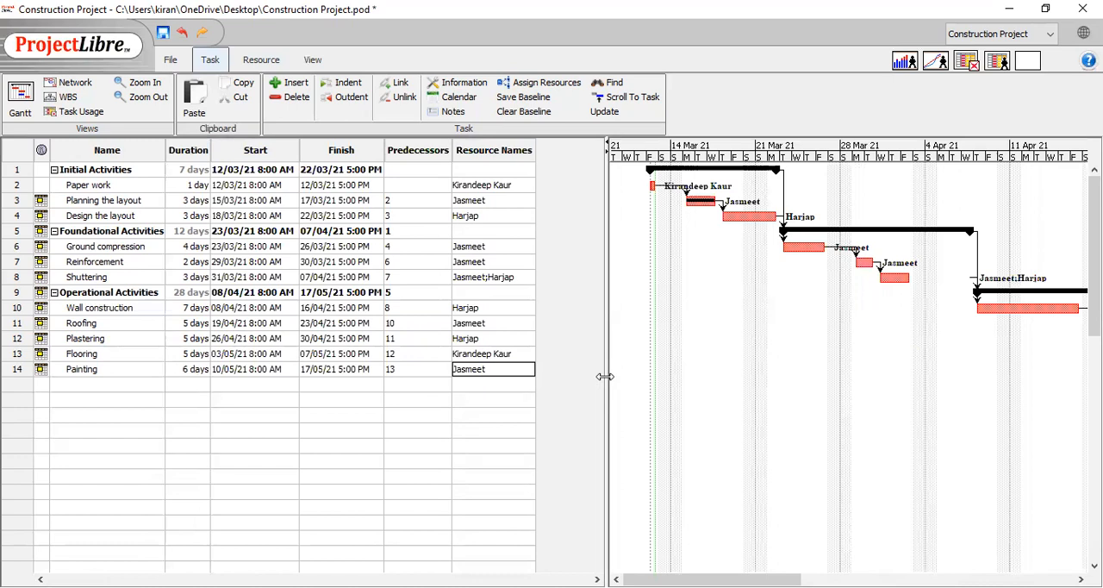
double_click(86, 184)
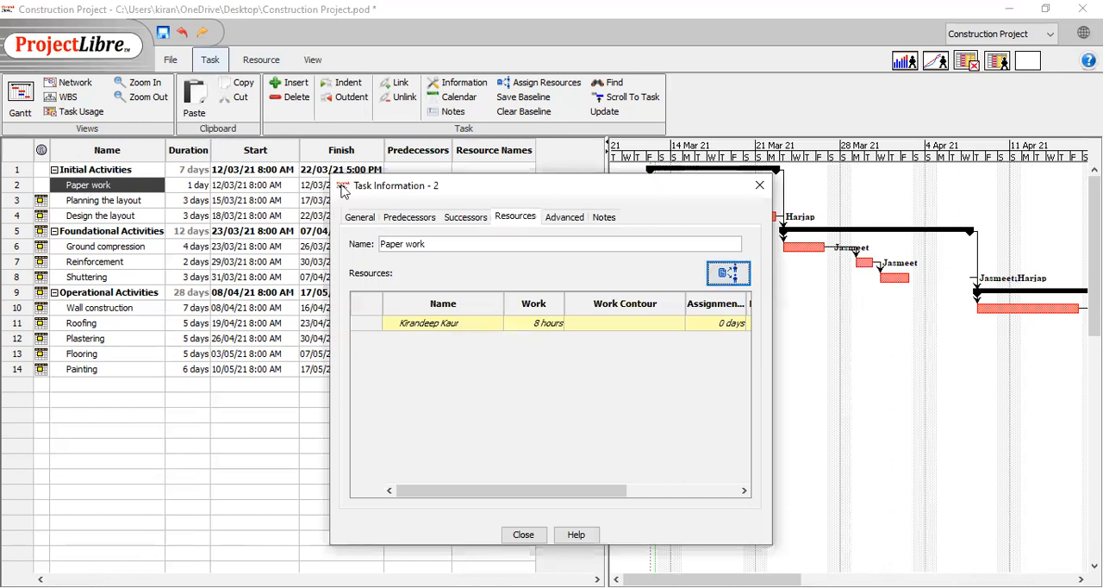
click(359, 217)
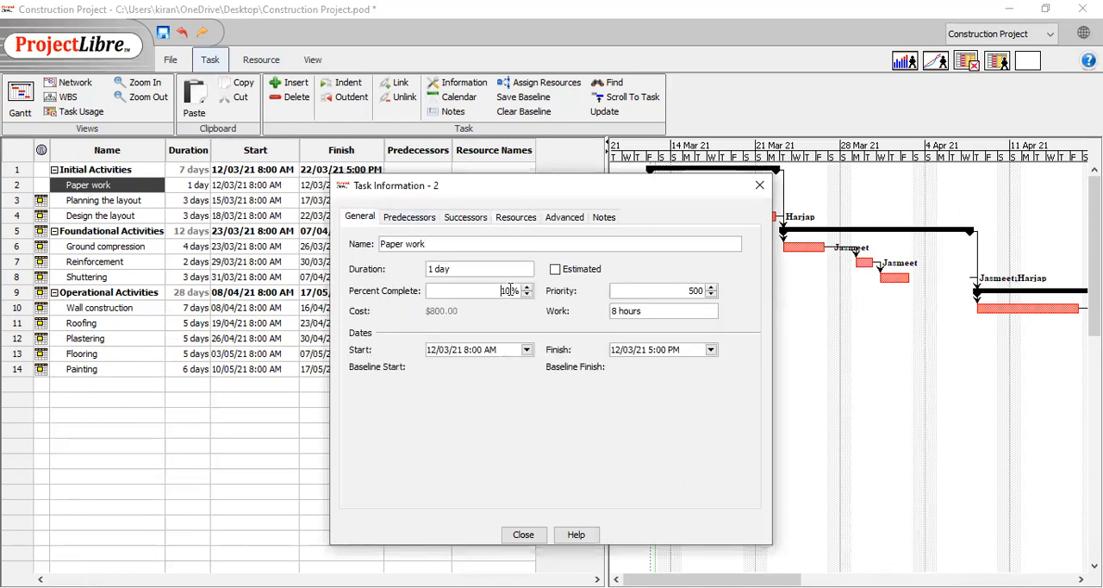
click(510, 291)
text(0)
key(BackSpace)
key(BackSpace)
key(BackSpace)
text(100)
click(536, 536)
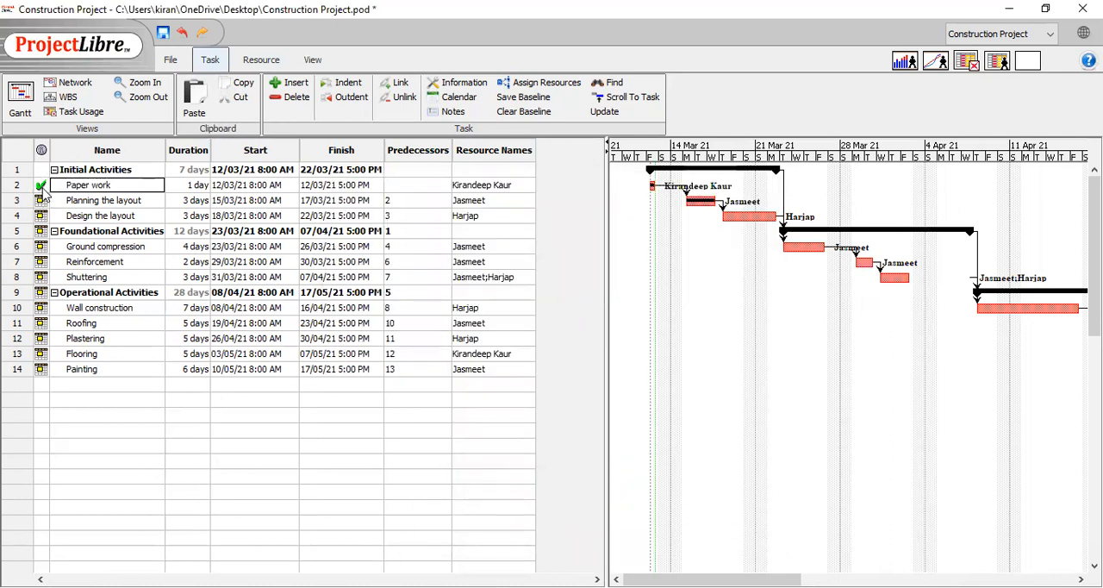
mouse_move(45, 191)
Set the percent complete of the Planning the layout task to 100%
double_click(229, 204)
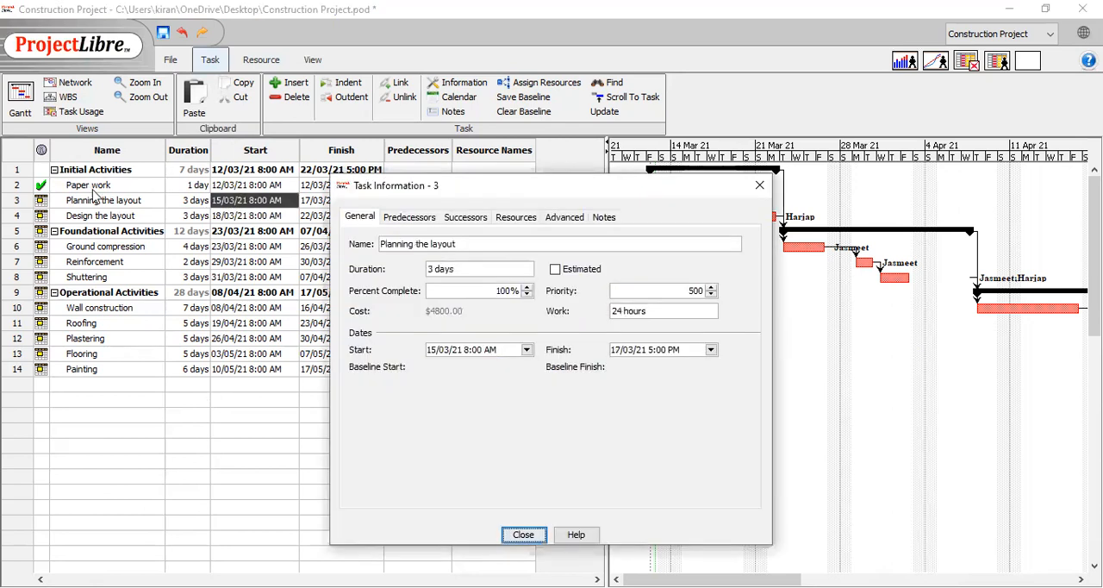
click(85, 198)
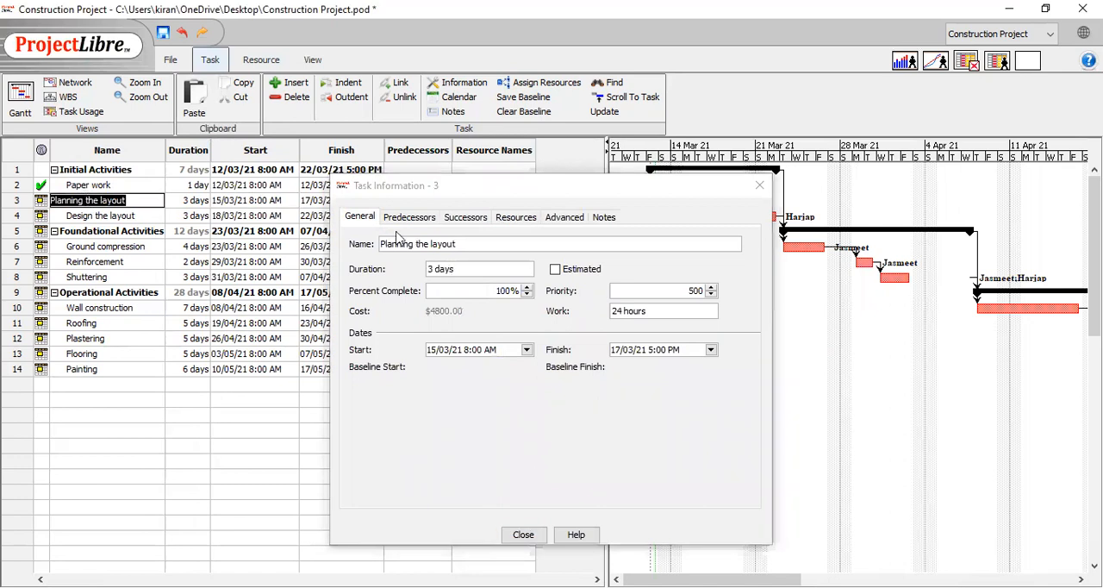
click(508, 289)
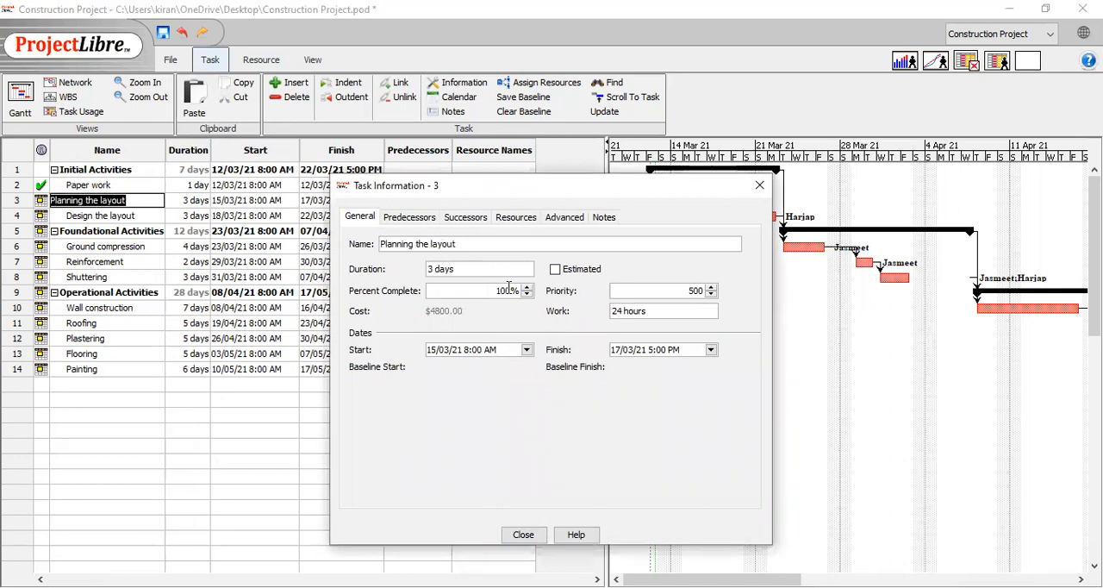
key(BackSpace)
key(BackSpace)
key(BackSpace)
text(100)
click(523, 534)
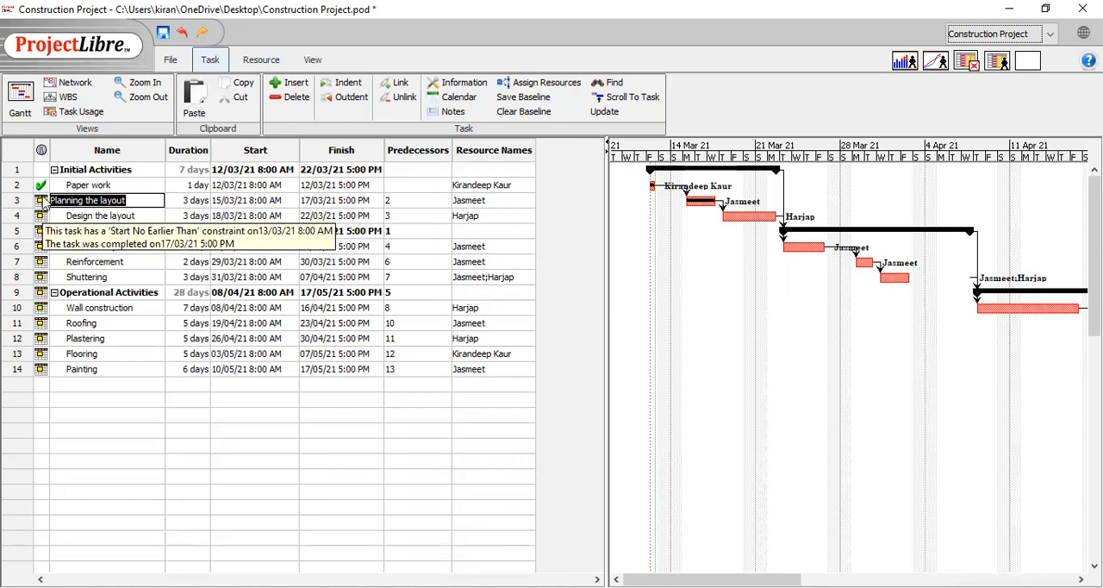
Widen the Gantt chart area up to the edge of the Resource Names column, keeping the Design the layout task selected
click(77, 216)
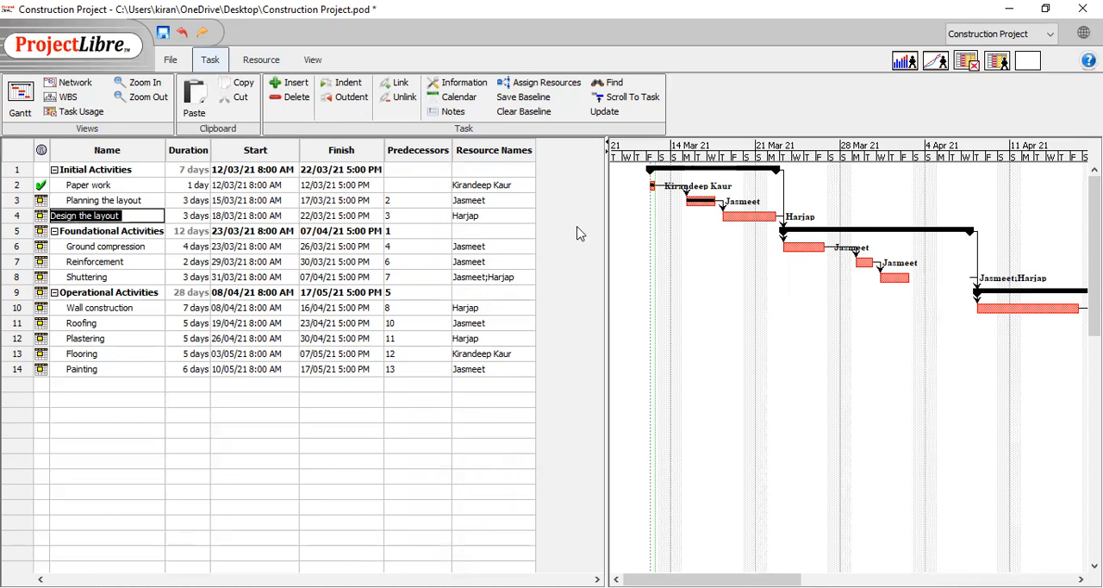
drag(607, 267, 534, 260)
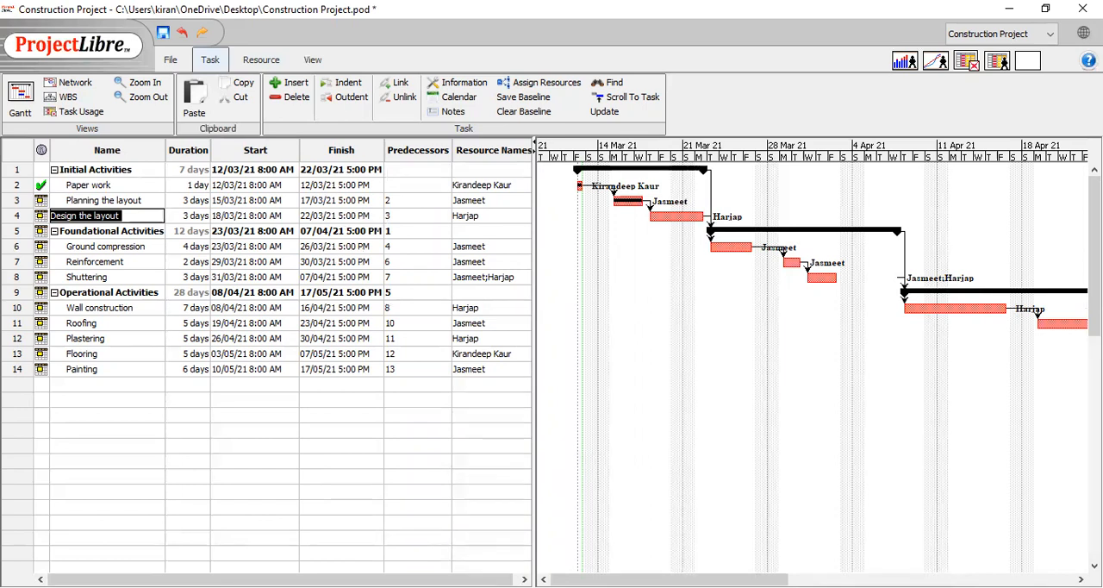
click(52, 215)
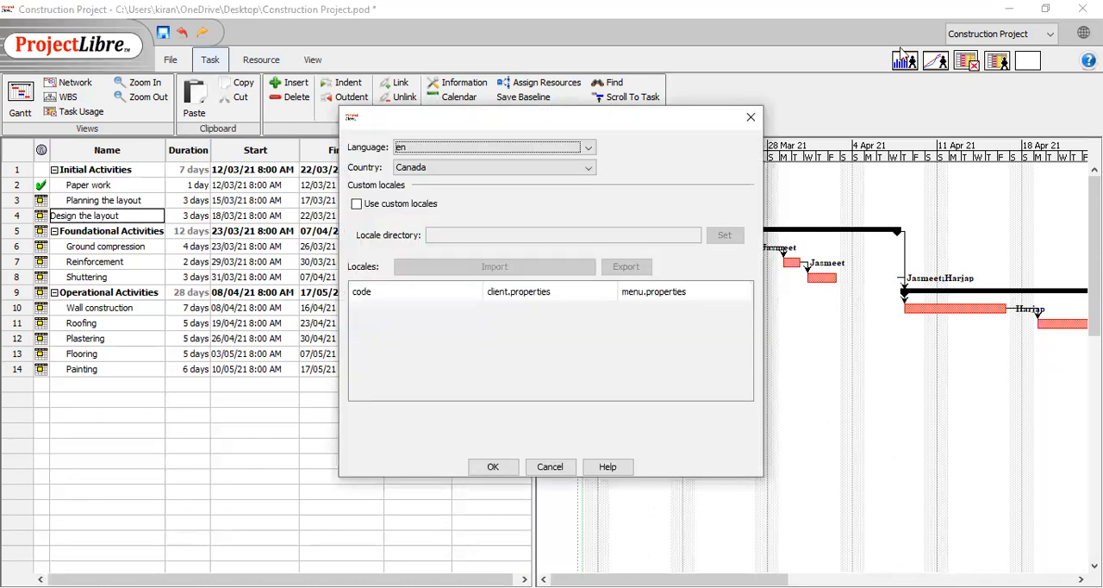
Set the language to hi in the locale settings
click(588, 148)
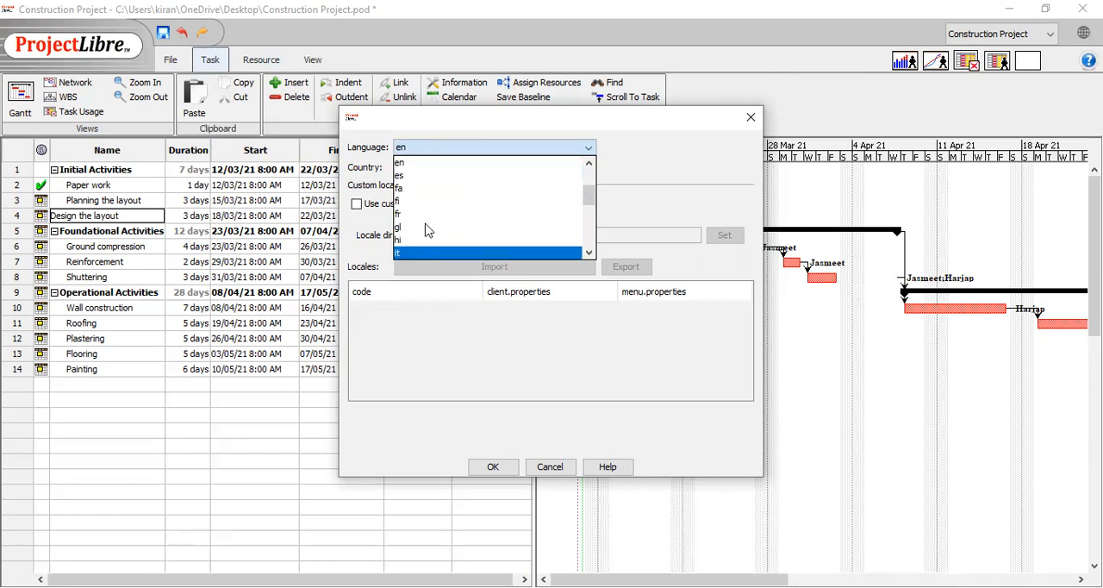
click(505, 148)
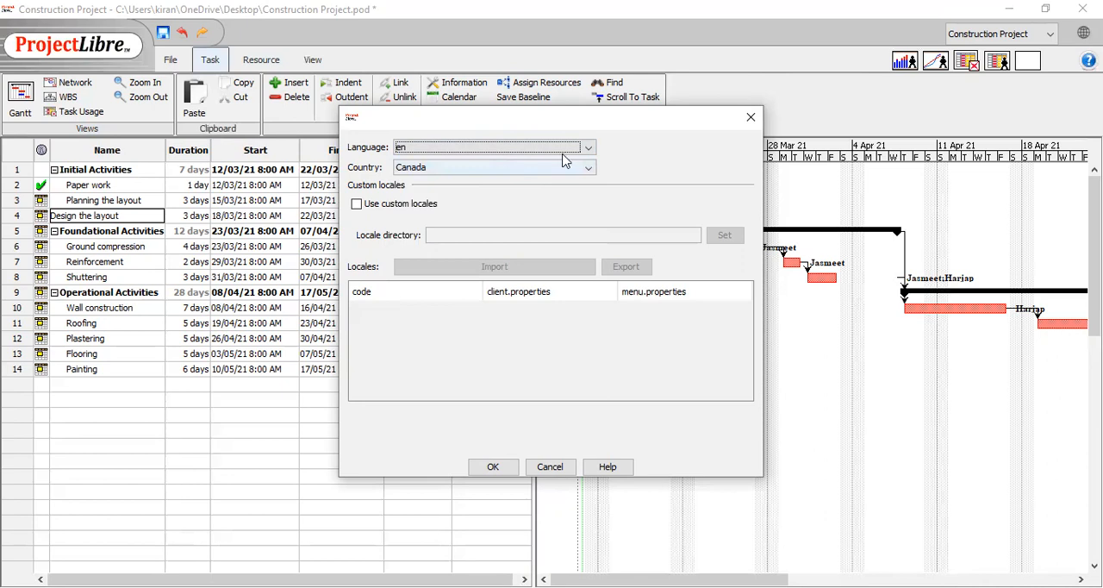
click(588, 147)
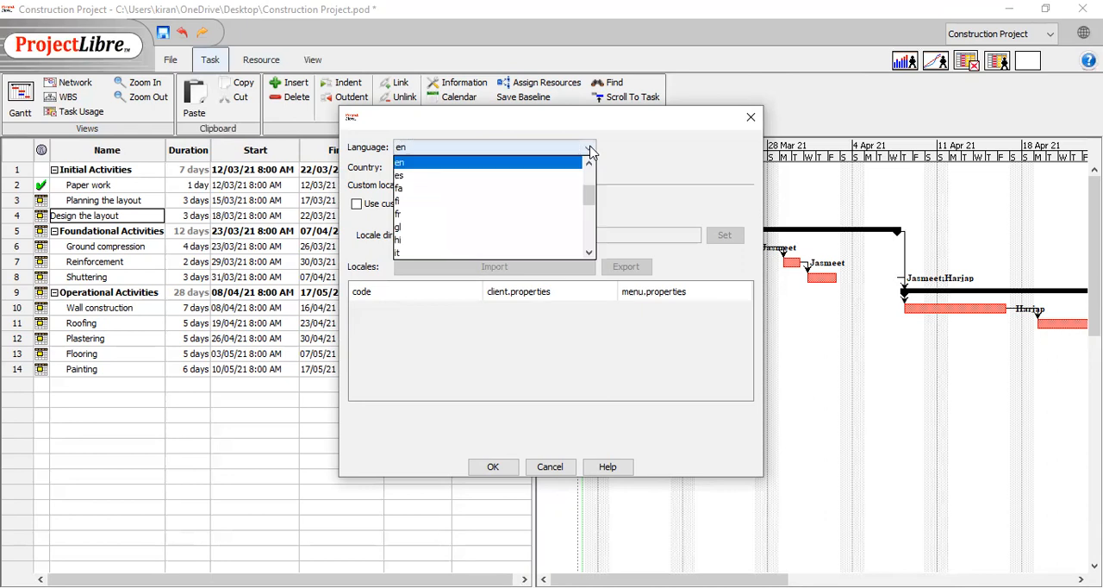
click(415, 246)
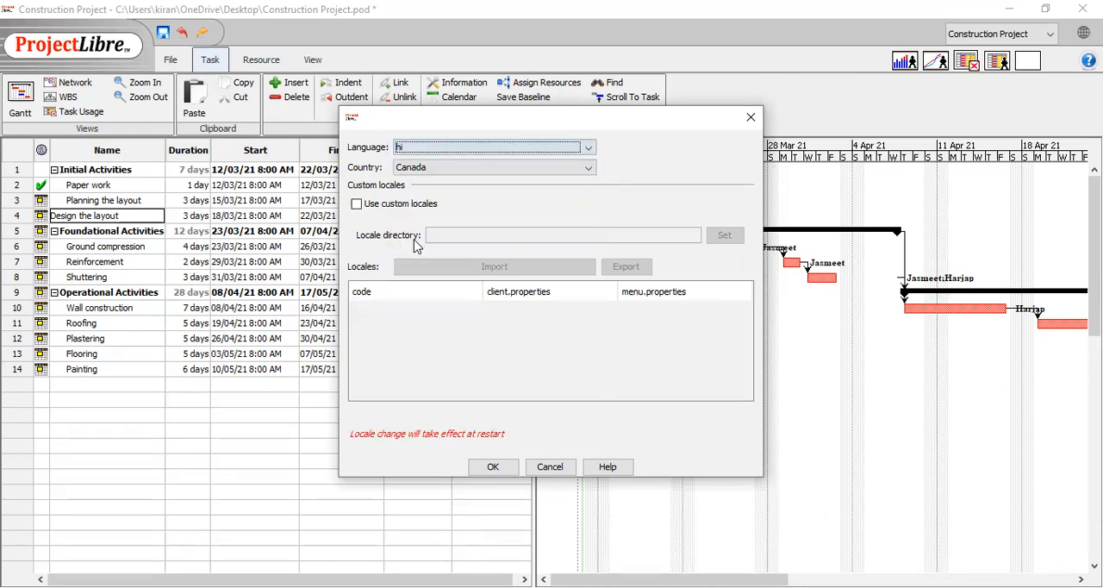
Set the locale country to India and apply the locale settings
click(590, 168)
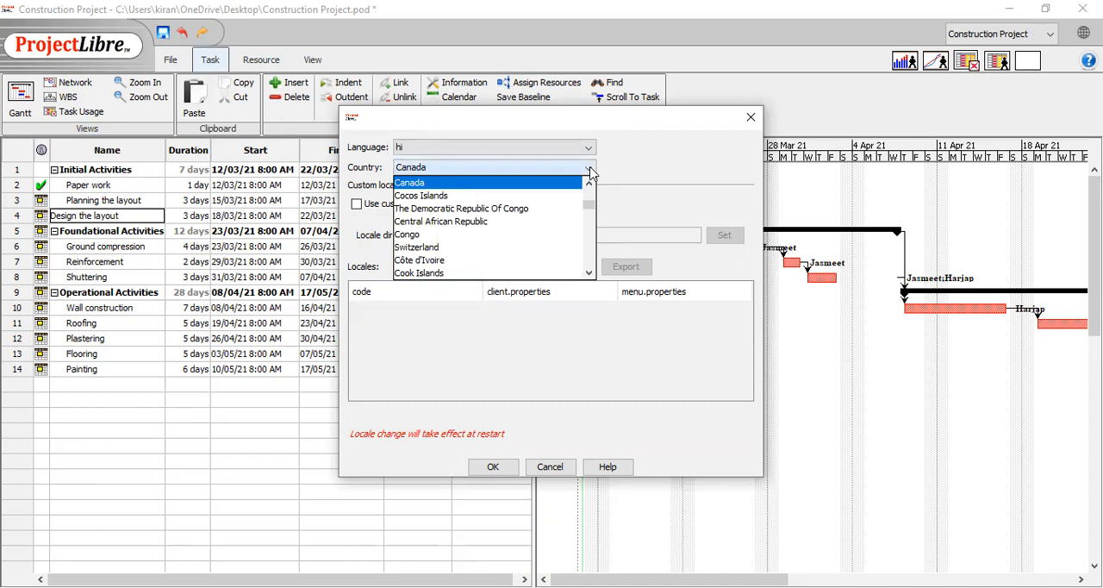
scroll(439, 248, down, 3)
scroll(440, 247, down, 10)
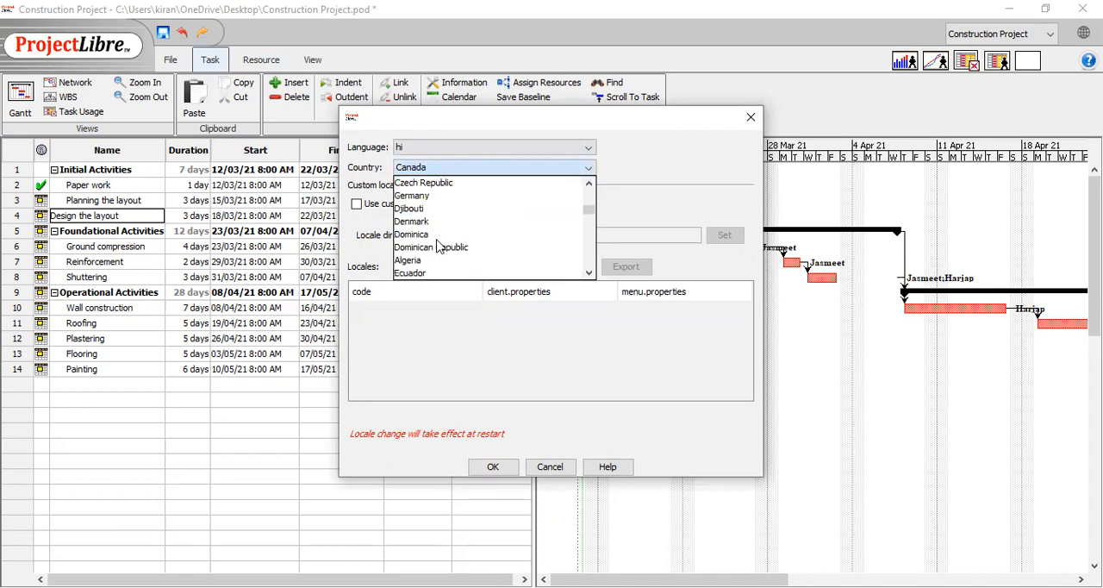
scroll(439, 247, down, 5)
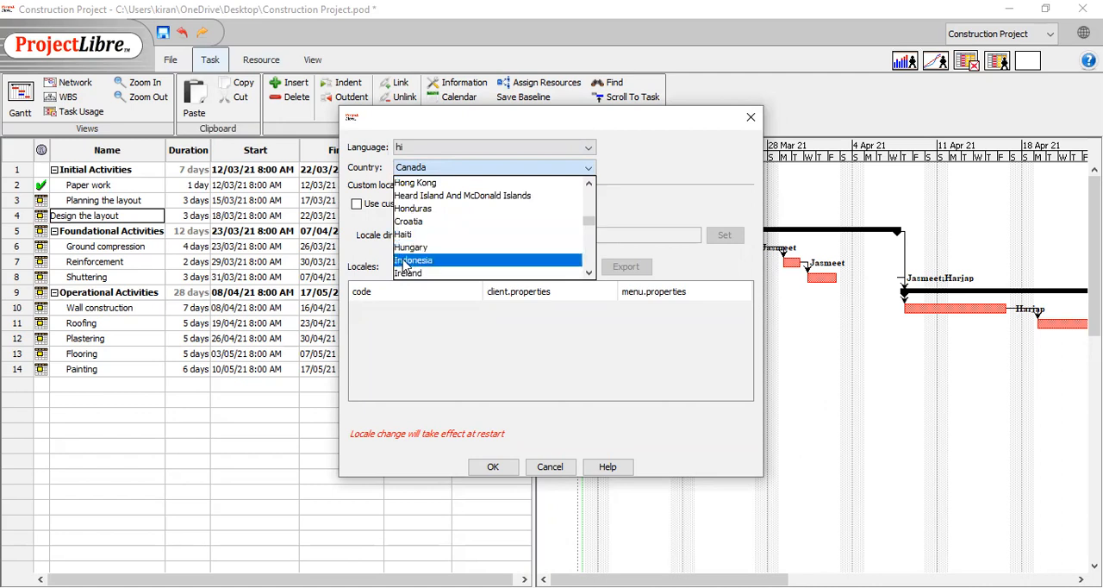
scroll(403, 261, down, 2)
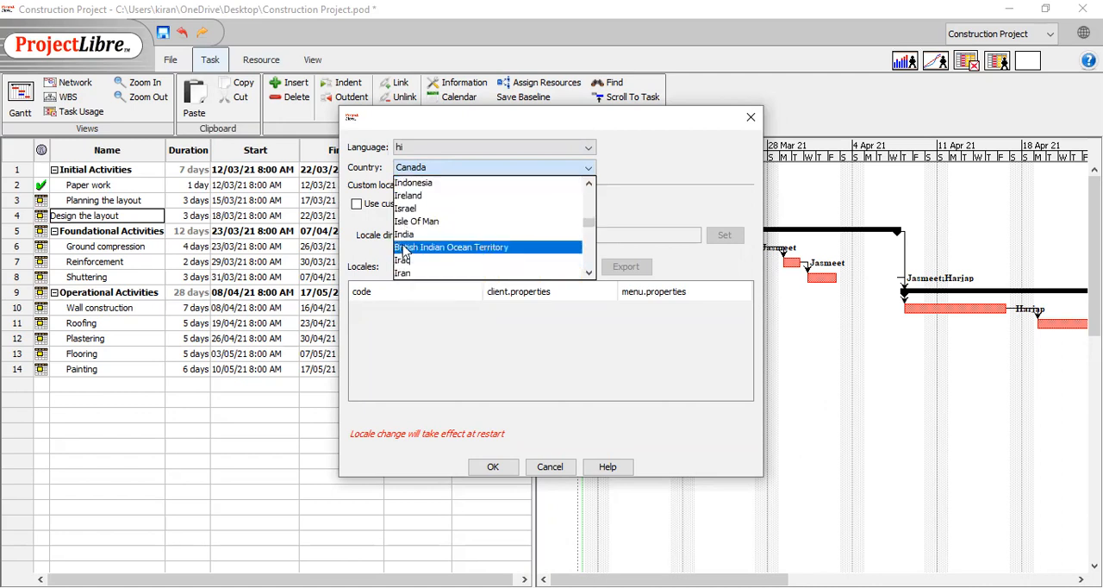
click(404, 236)
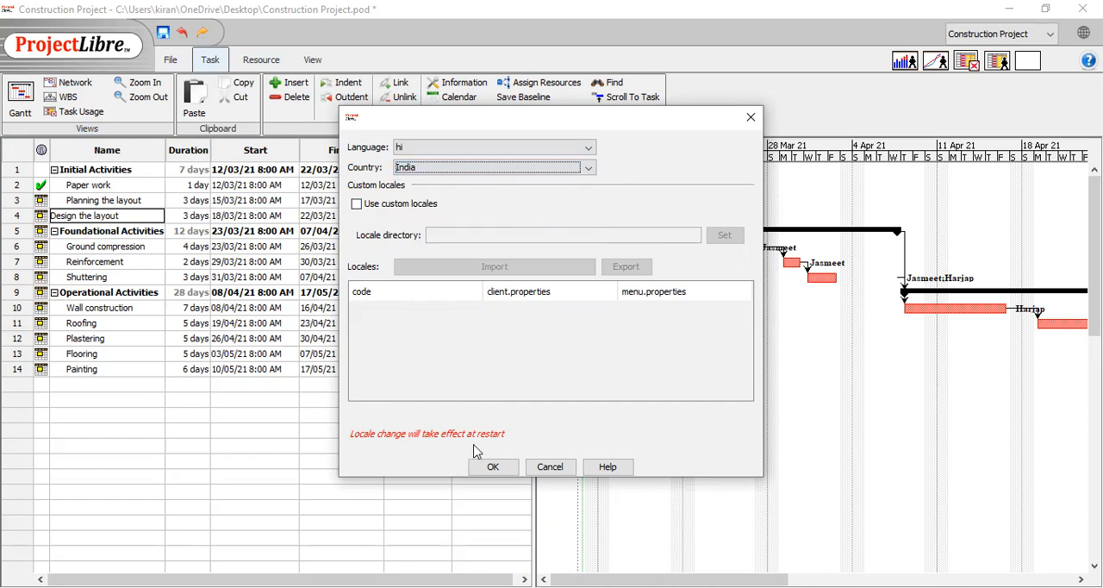
click(496, 472)
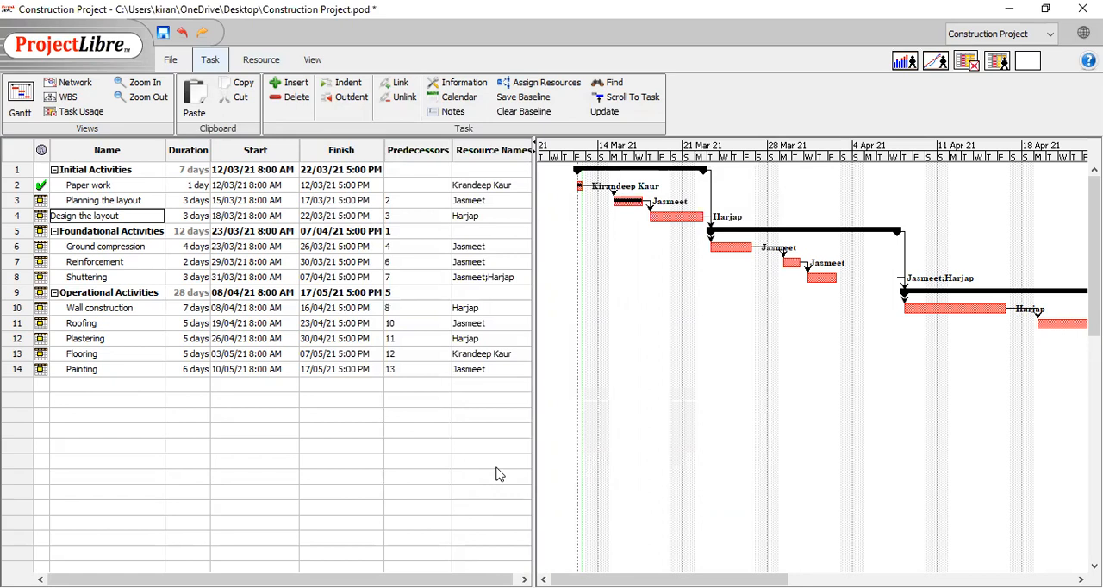
Review the project's resource list with its roles and rates, and return to the Gantt view
click(265, 62)
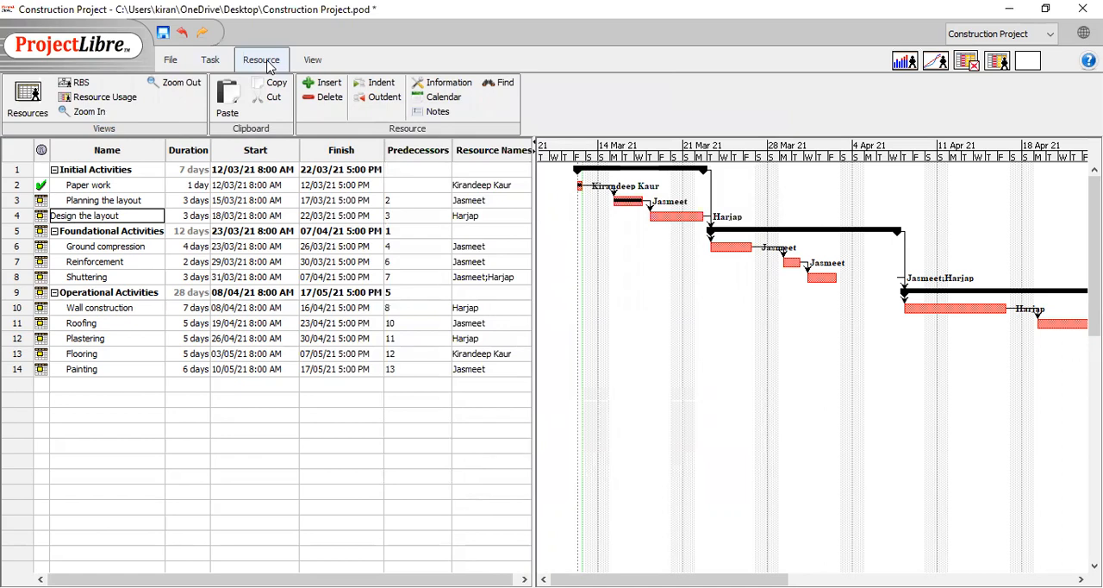
click(28, 97)
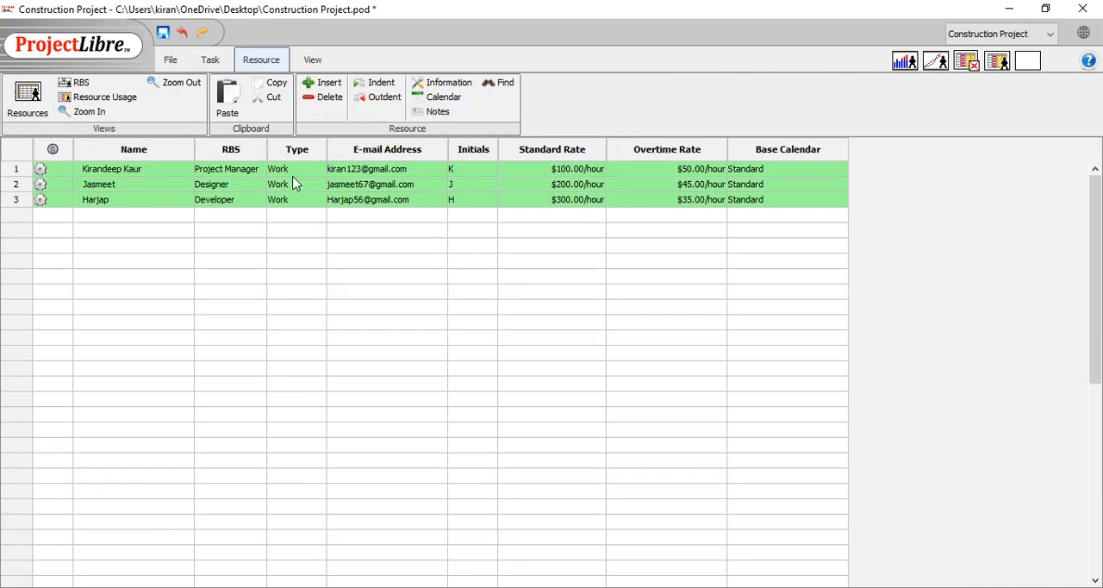
click(160, 66)
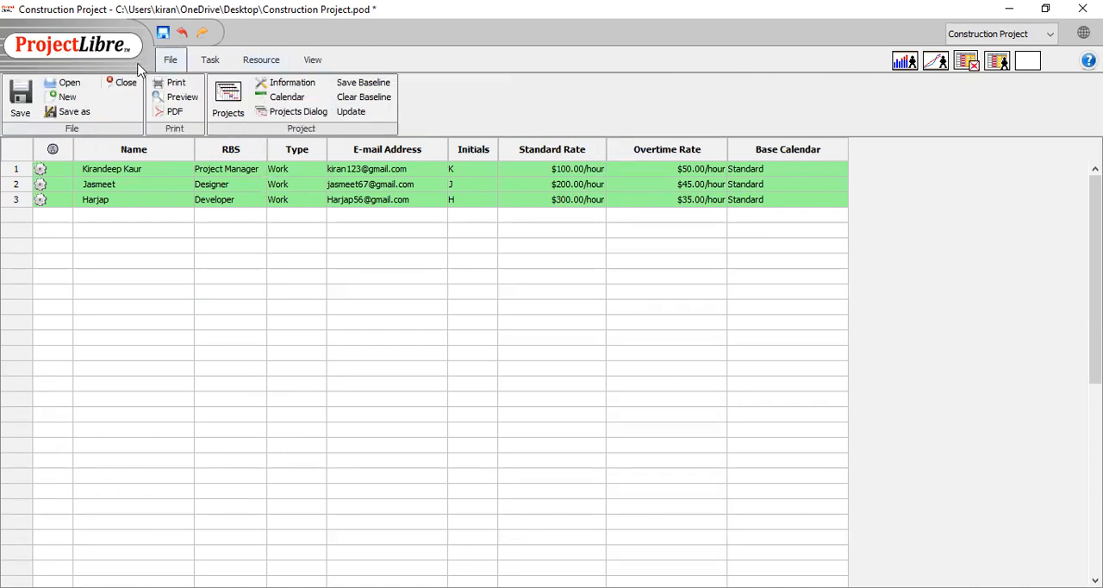
click(210, 59)
click(26, 93)
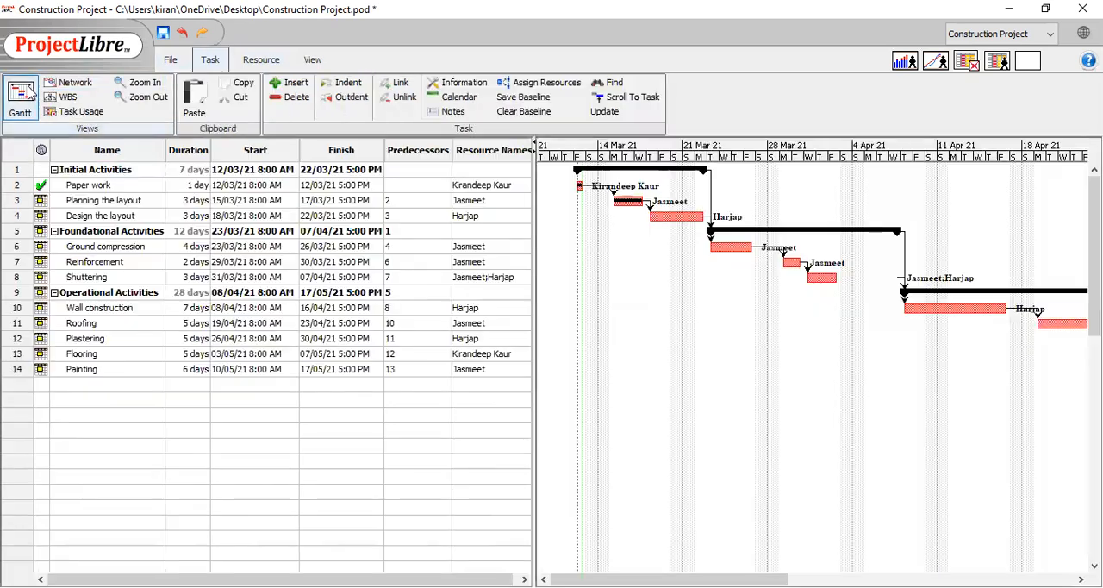
Save the project on the Desktop as Construction Project.pod
click(170, 60)
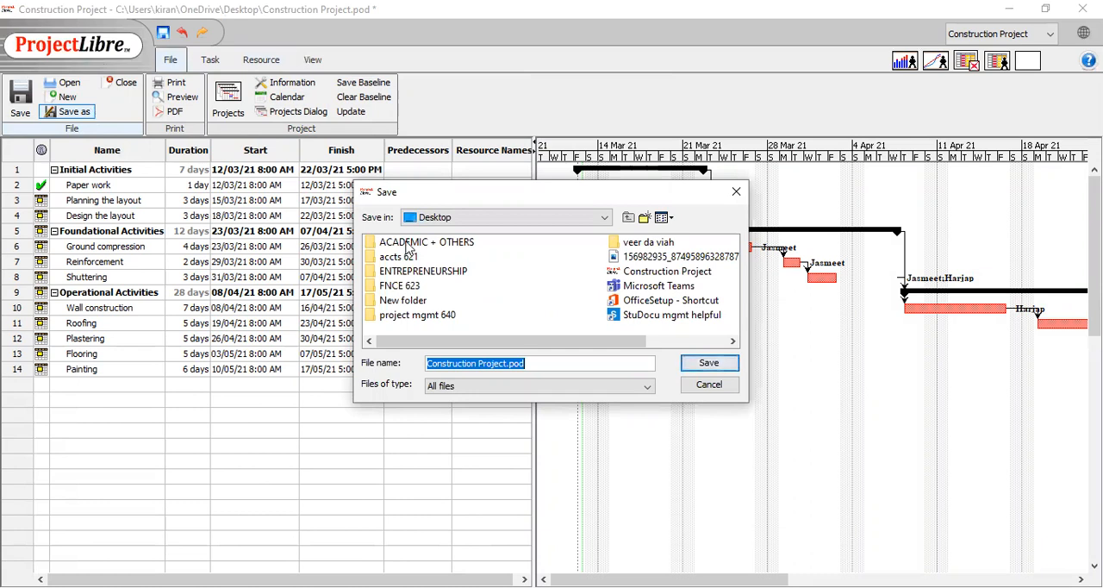
click(707, 365)
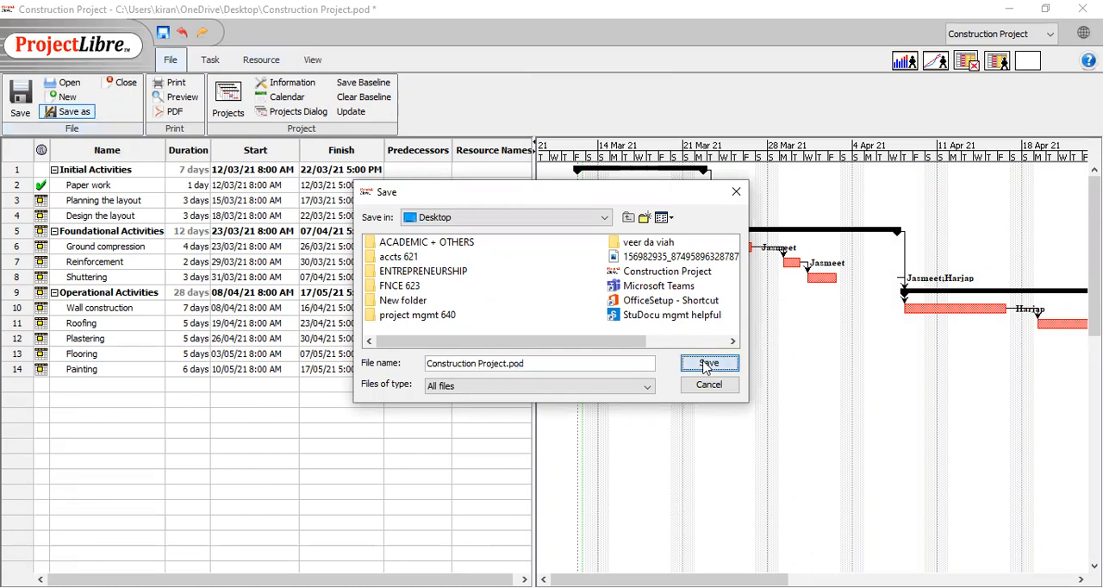